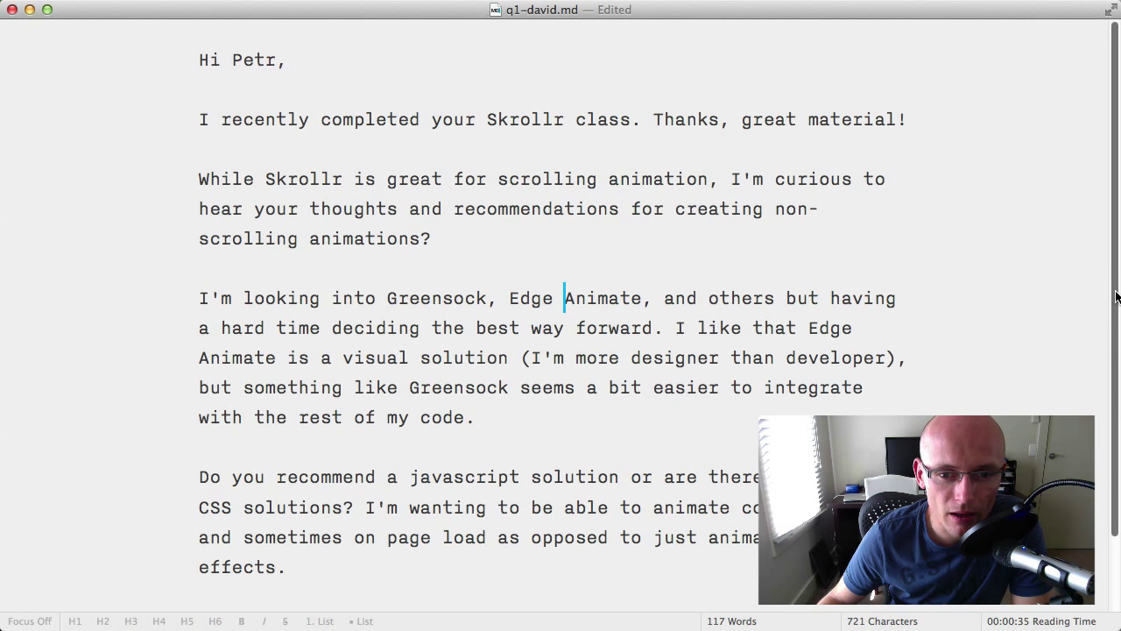
- Read through the letter asking for recommendations on creating non-scrolling animations
scroll(1116, 302, "down", 2)
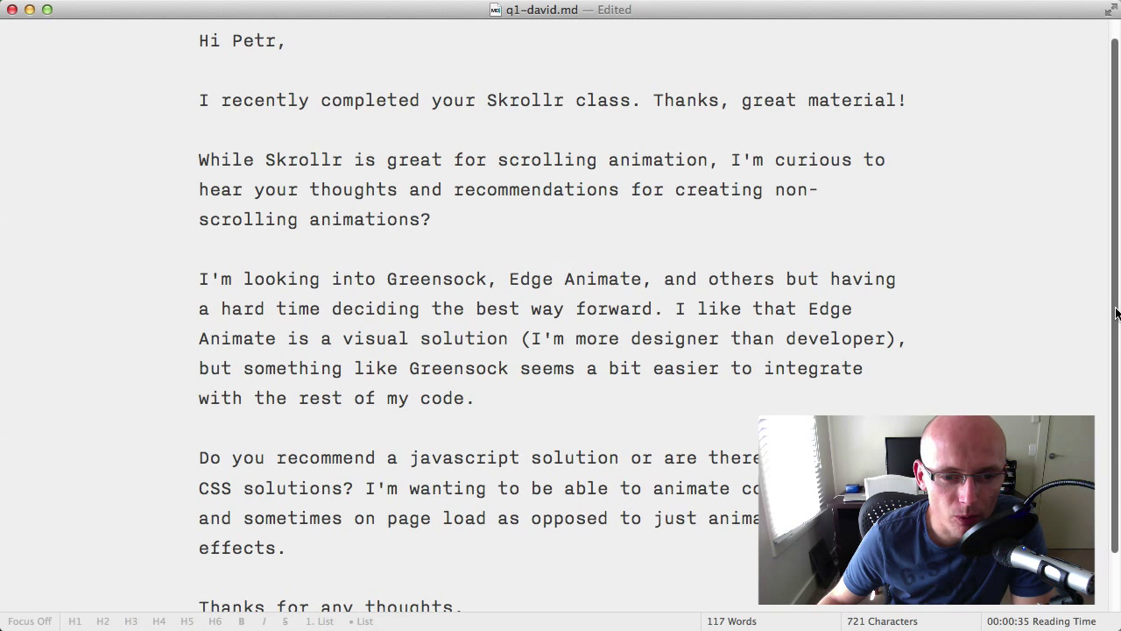
scroll(1116, 313, "down", 2)
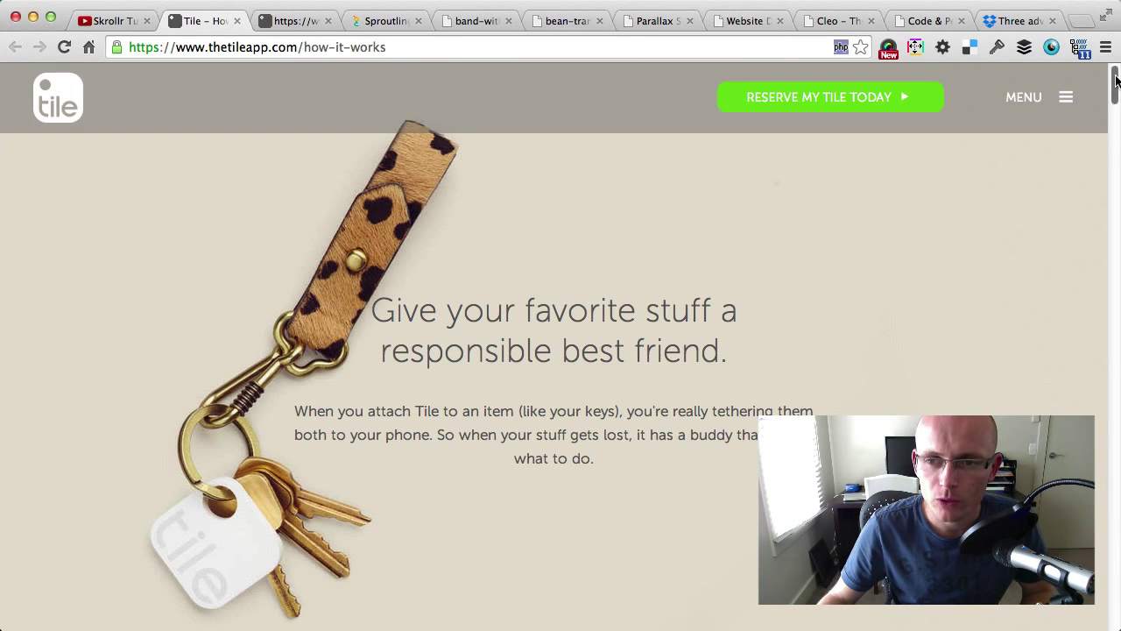
- Inspect the phone mockup area of the "Tile more. Lose less." section on the Tile page and enlarge the developer tools pane
left_click_drag(1116, 81, 1103, 179)
right_click(515, 296)
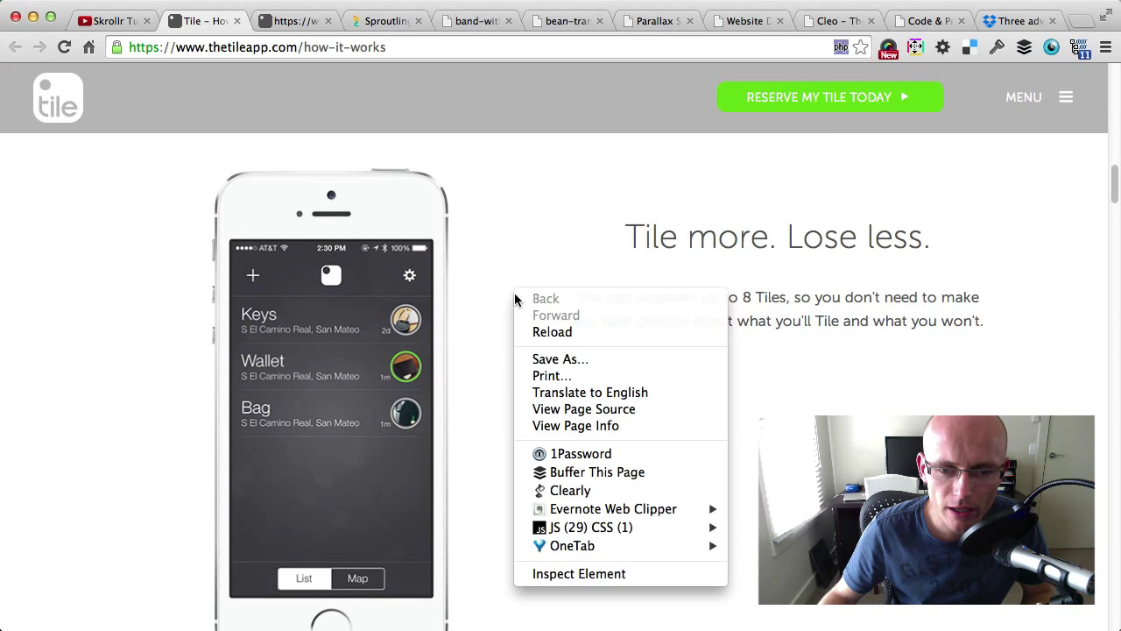
left_click(550, 579)
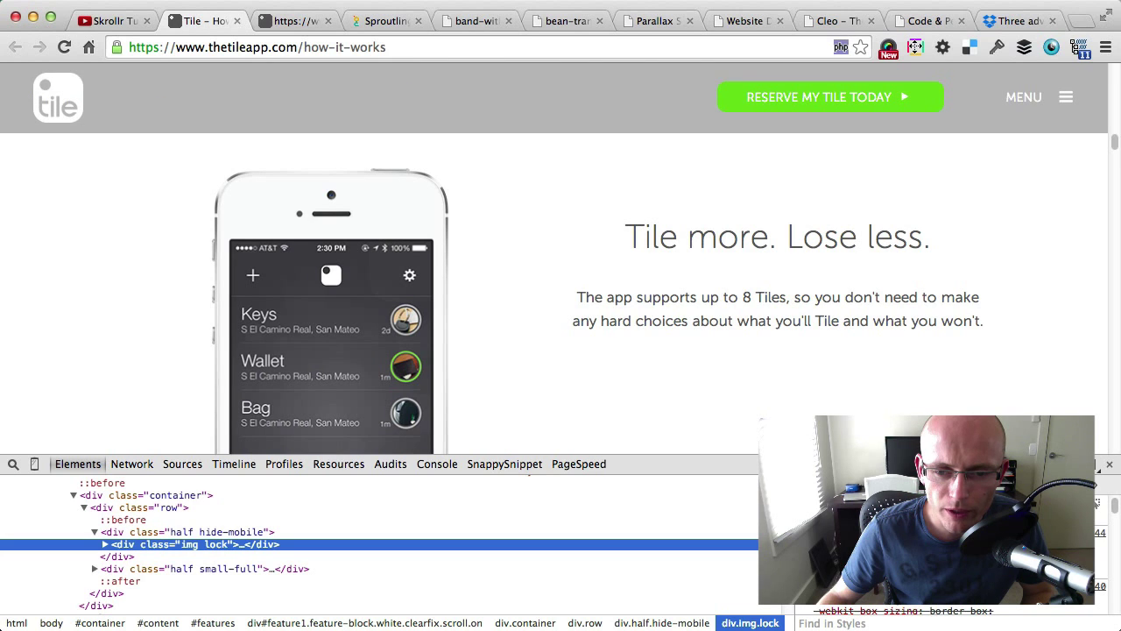
left_click_drag(77, 456, 77, 391)
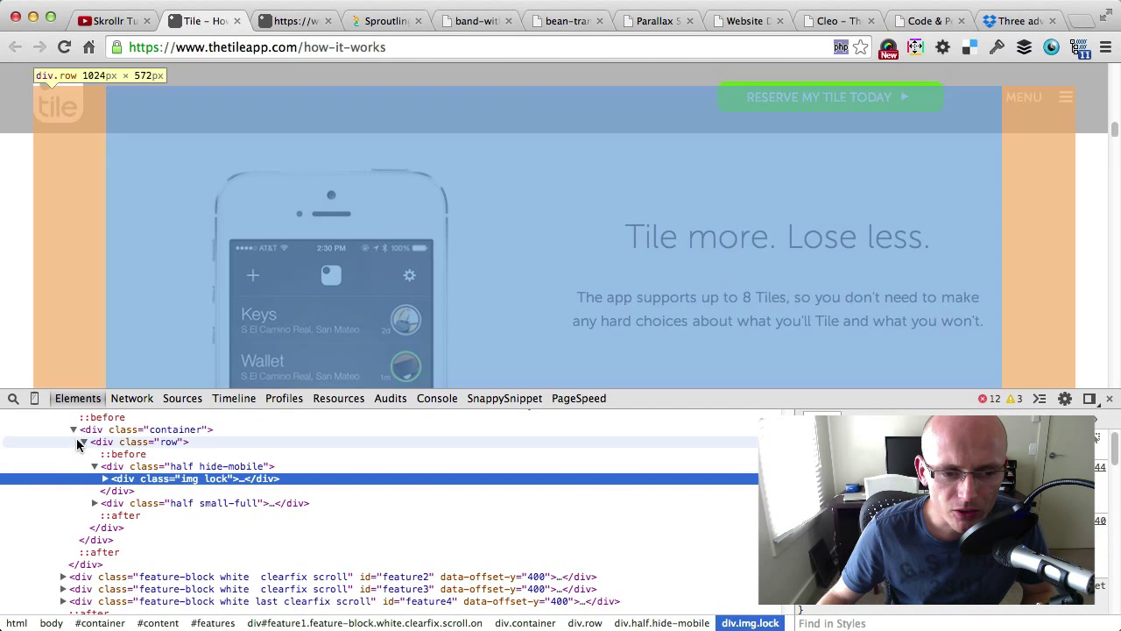
- Collapse the container and the feature1 block in the element tree, and select the parent section with id "features"
left_click(73, 429)
scroll(66, 455, "up", 2)
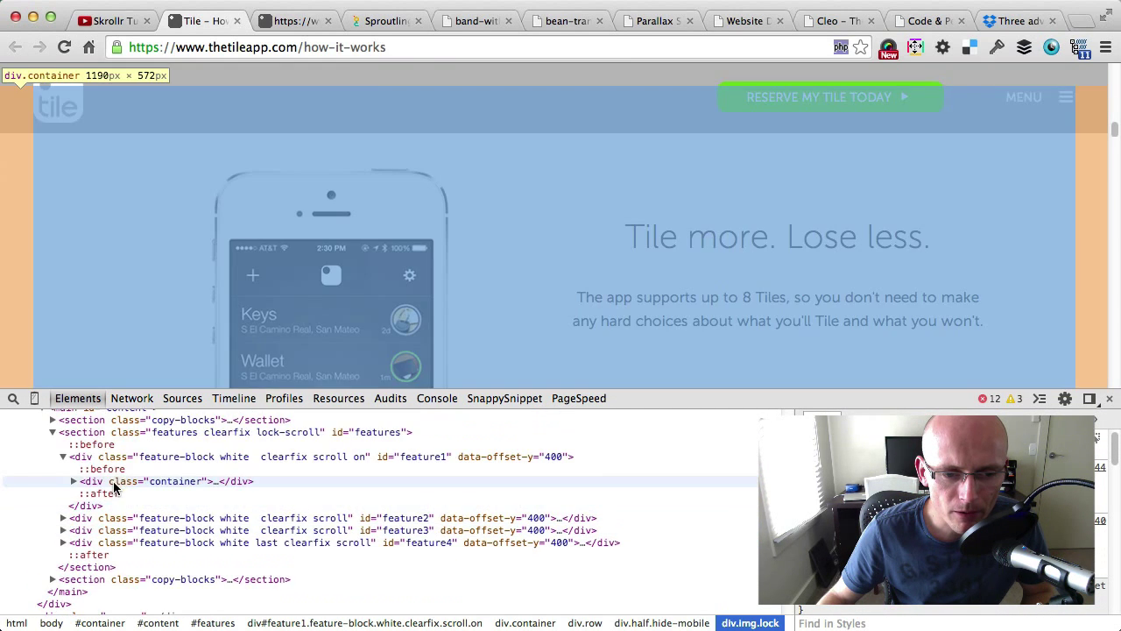
left_click(66, 457)
scroll(96, 473, "up", 5)
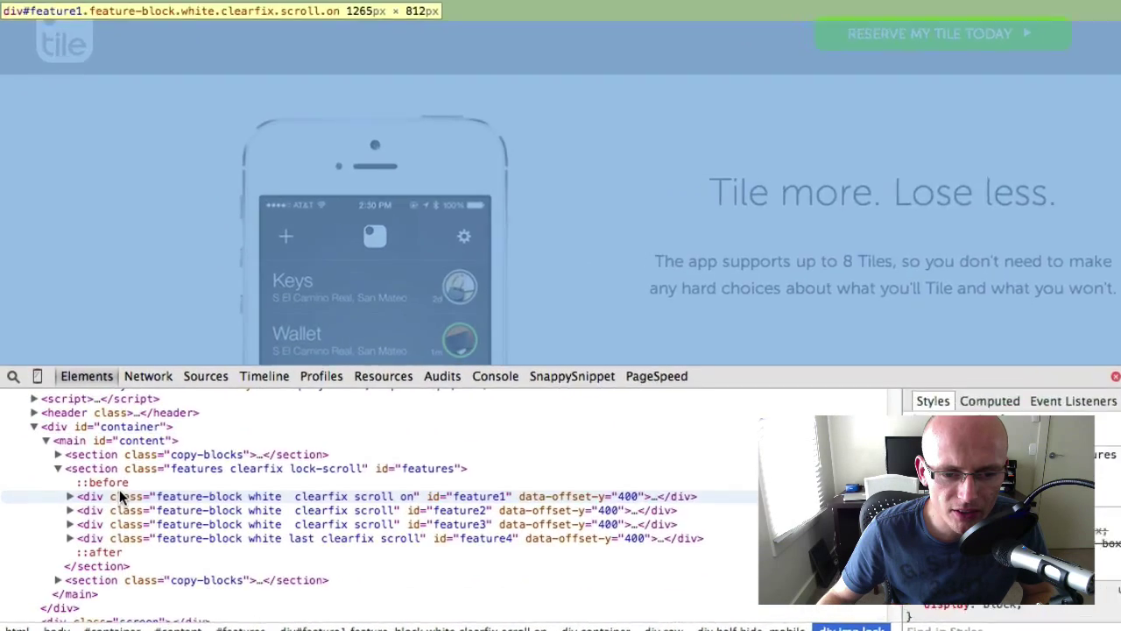
left_click(311, 470)
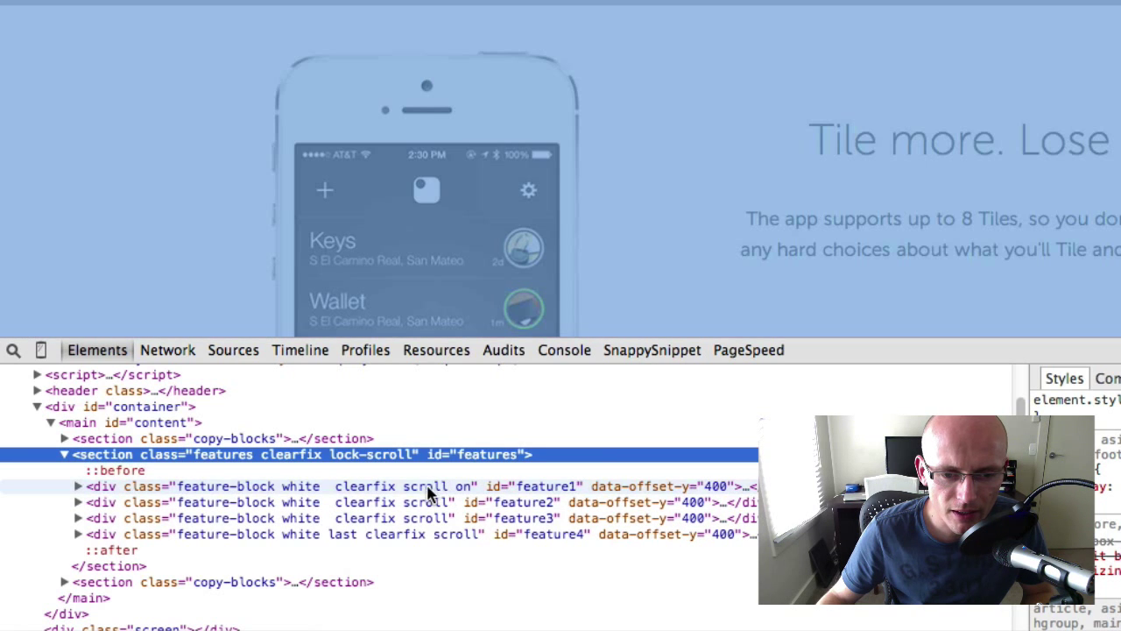
- Select the feature1 div and examine how the "on" class switches between the feature blocks while scrolling the page
left_click(429, 490)
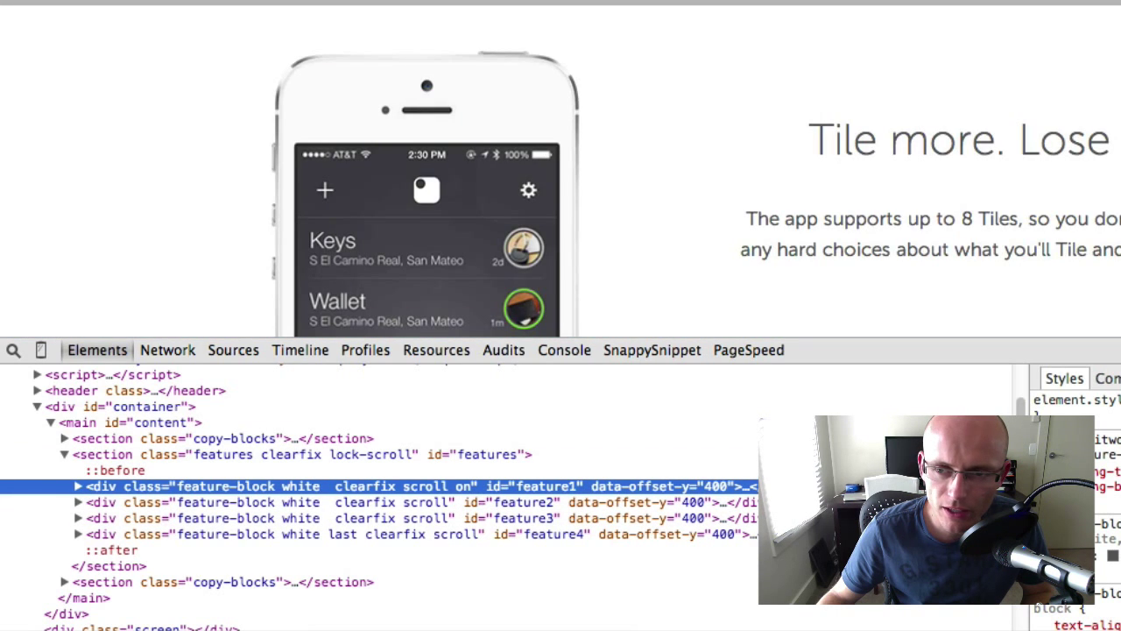
scroll(930, 173, "down", 5)
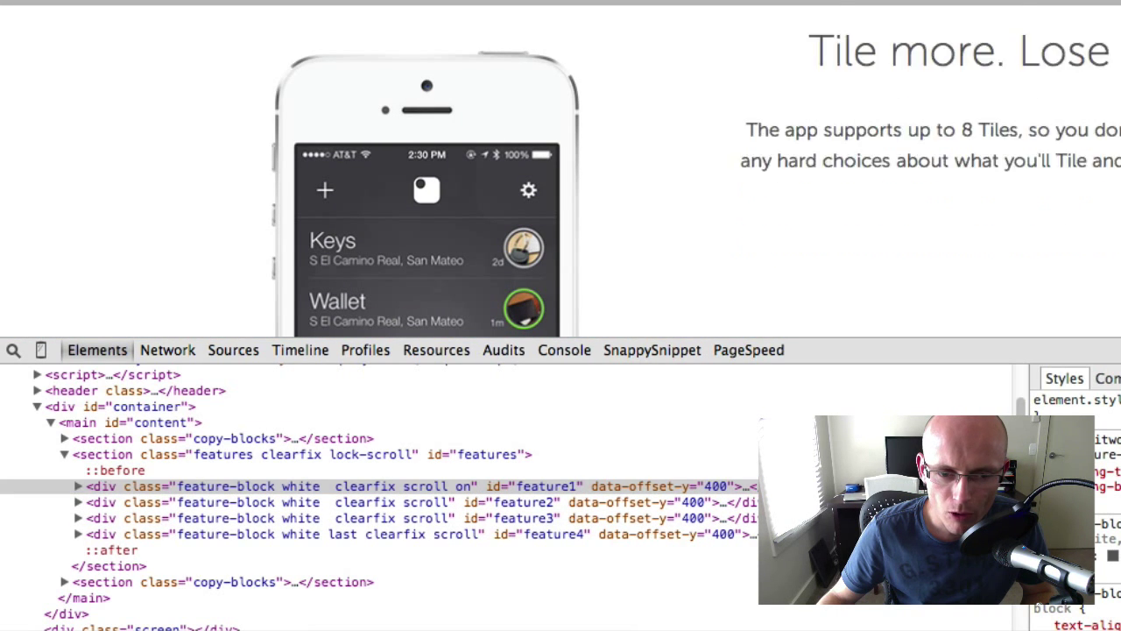
scroll(930, 174, "down", 3)
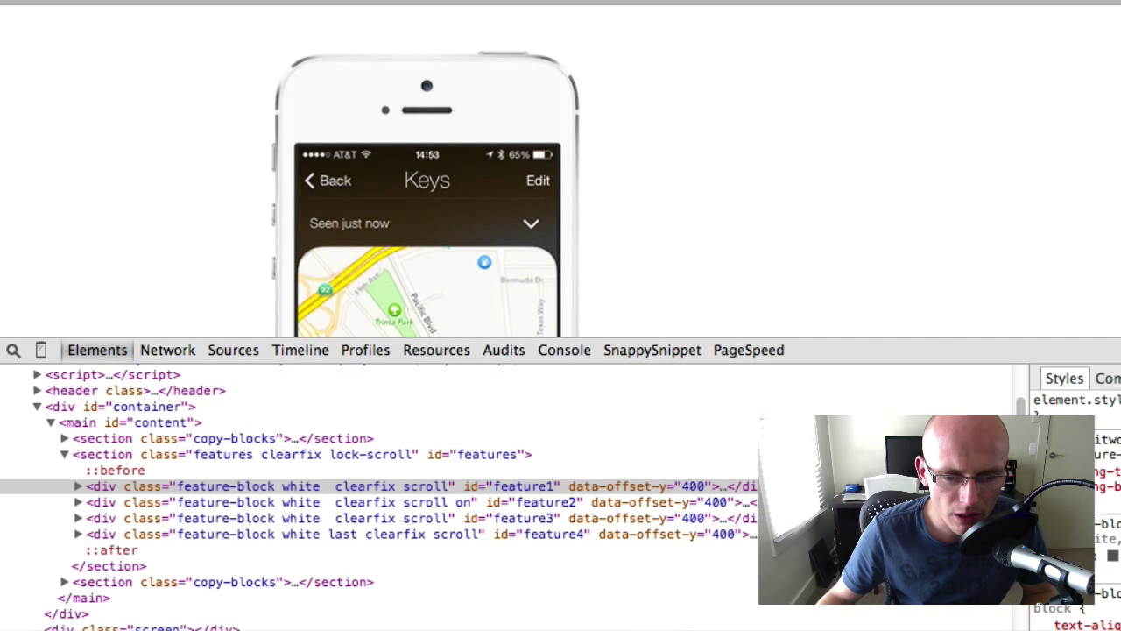
scroll(930, 173, "down", 5)
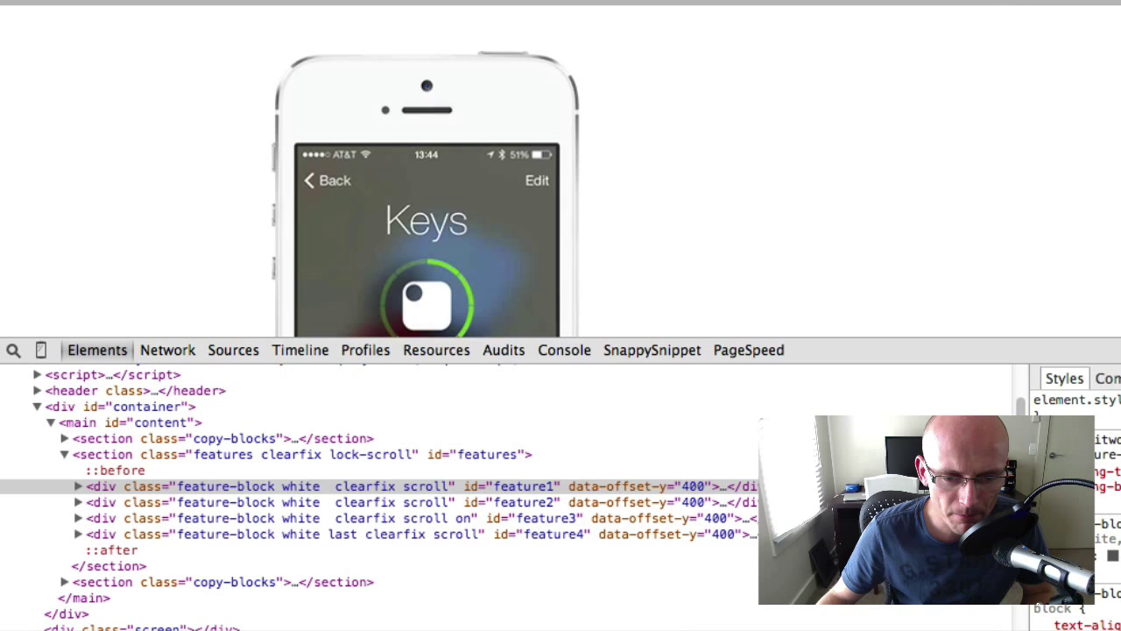
scroll(696, 181, "down", 5)
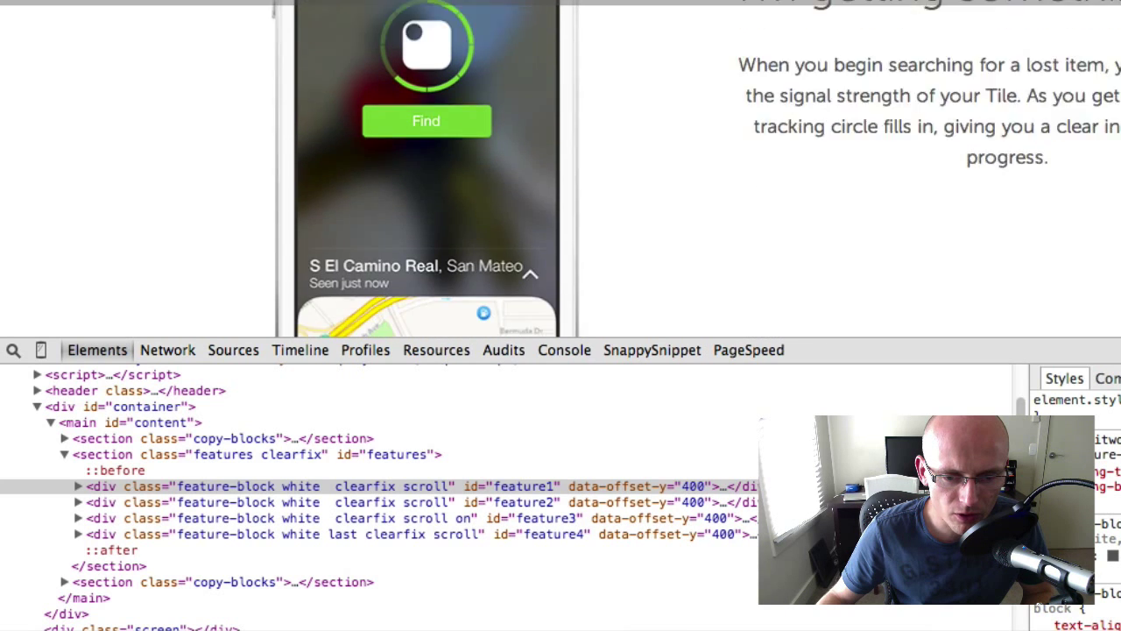
scroll(561, 168, "up", 5)
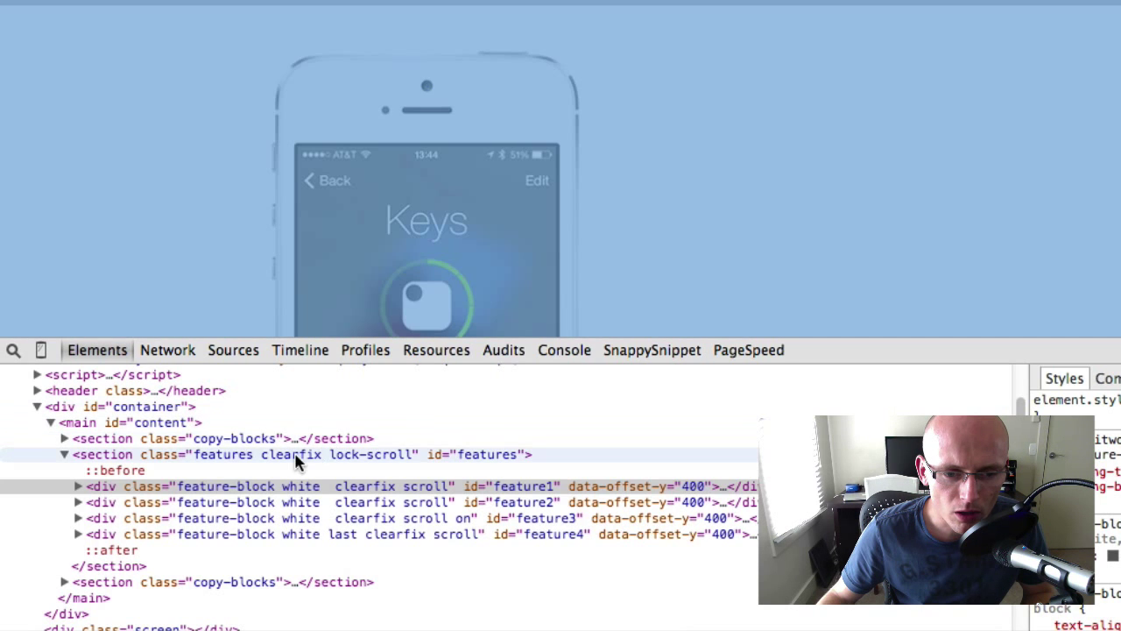
- Select the features section and examine how its "lock-scroll" class toggles while scrolling the page up and down through the phone section
left_click(296, 455)
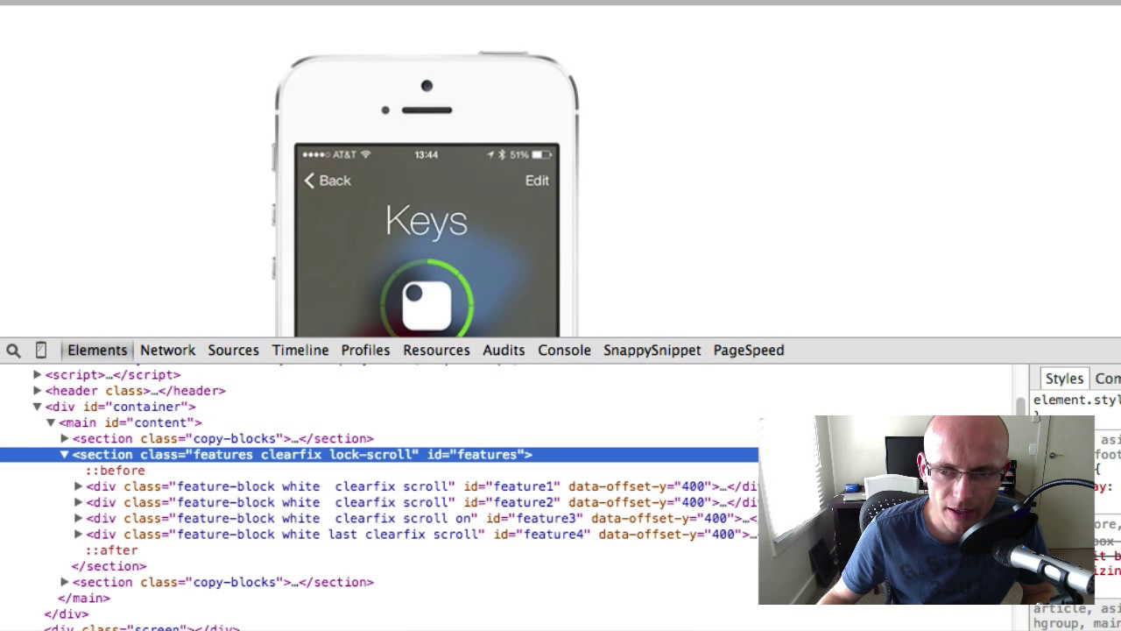
scroll(561, 168, "up", 3)
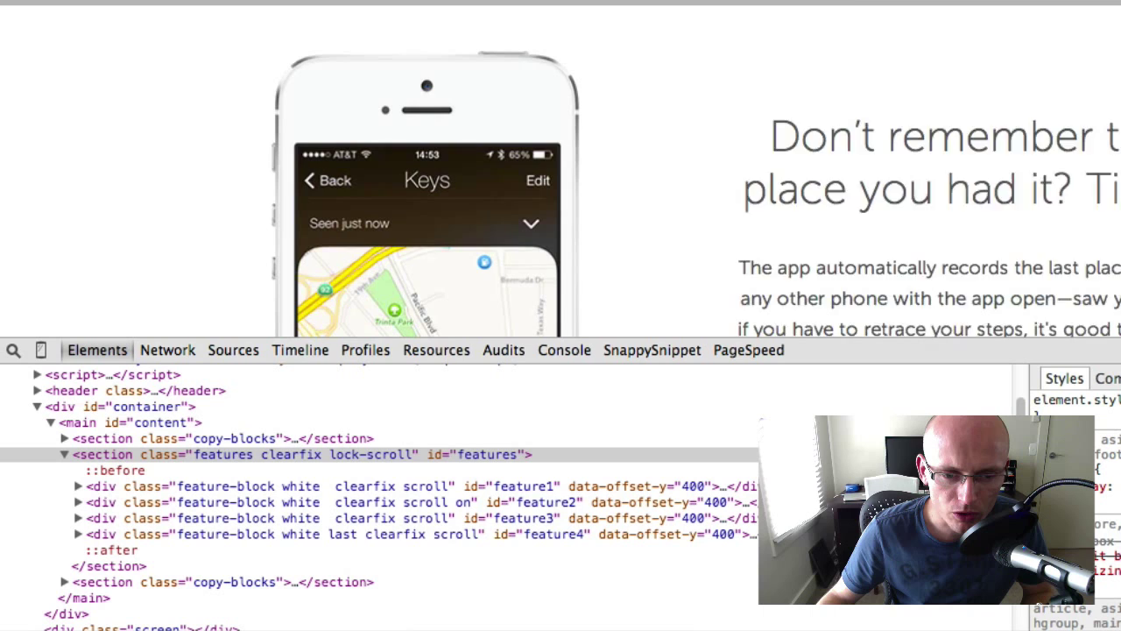
scroll(560, 168, "up", 3)
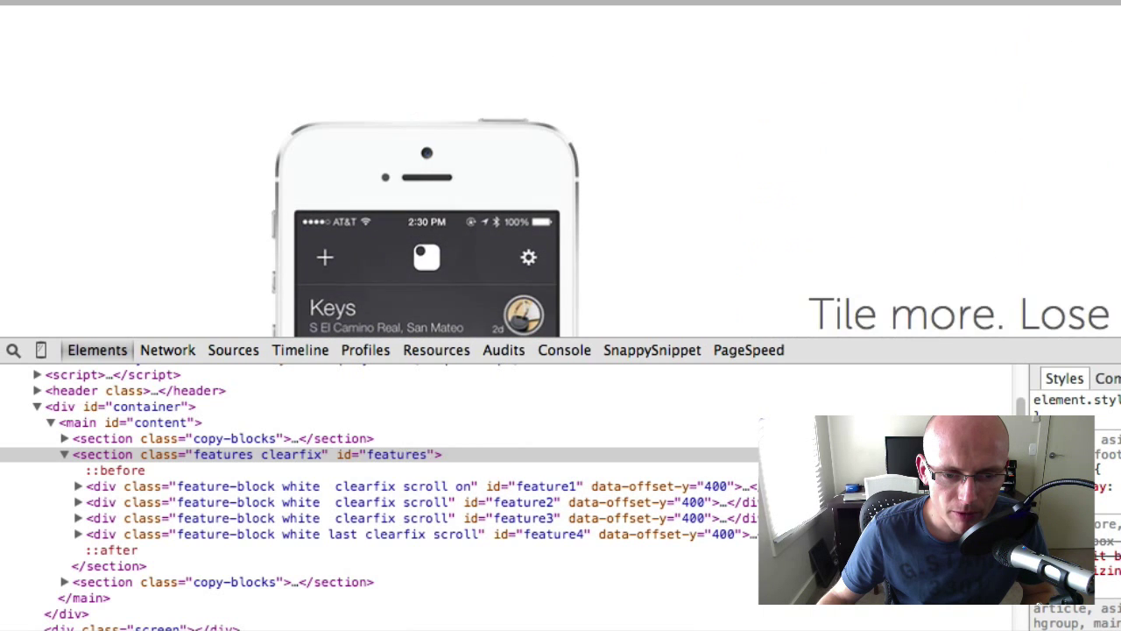
scroll(560, 168, "up", 2)
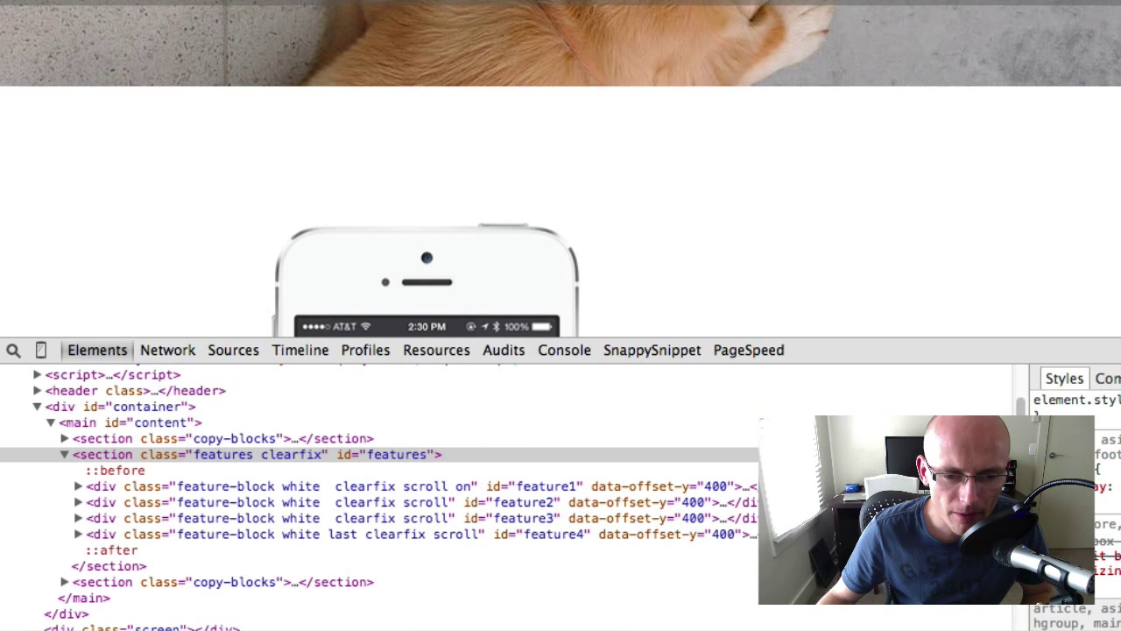
scroll(560, 168, "down", 5)
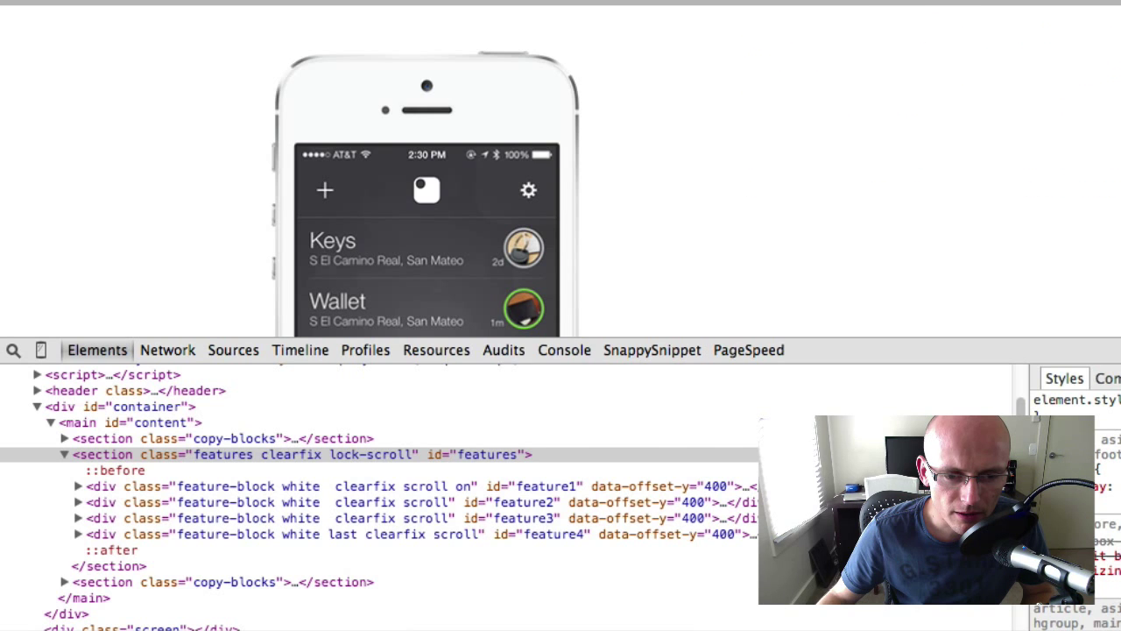
scroll(428, 240, "down", 2)
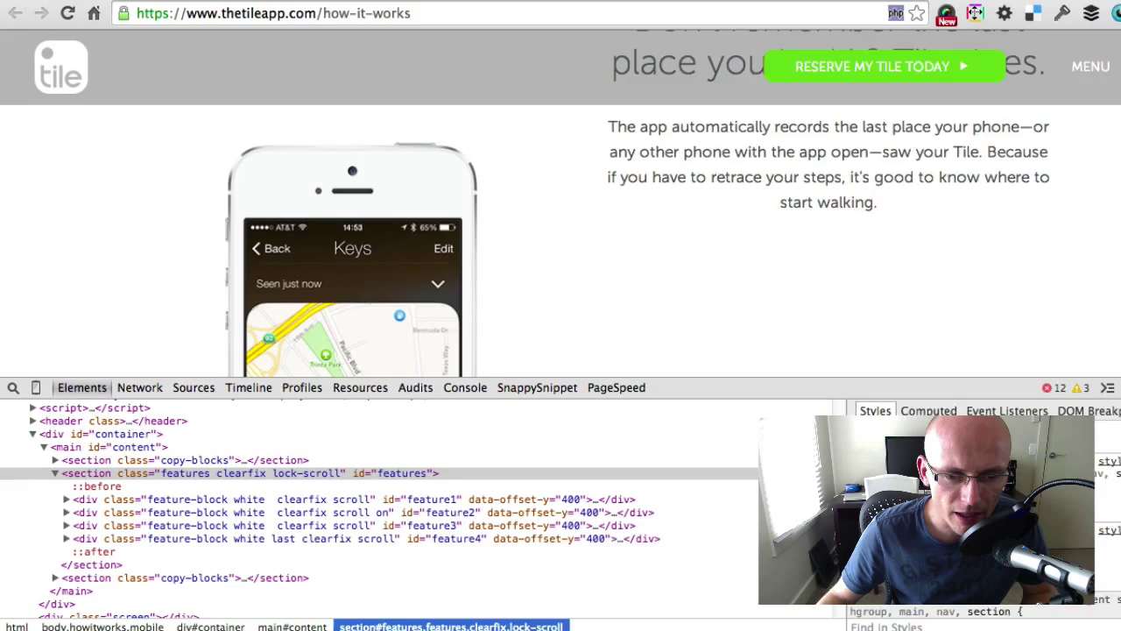
scroll(1114, 175, "down", 3)
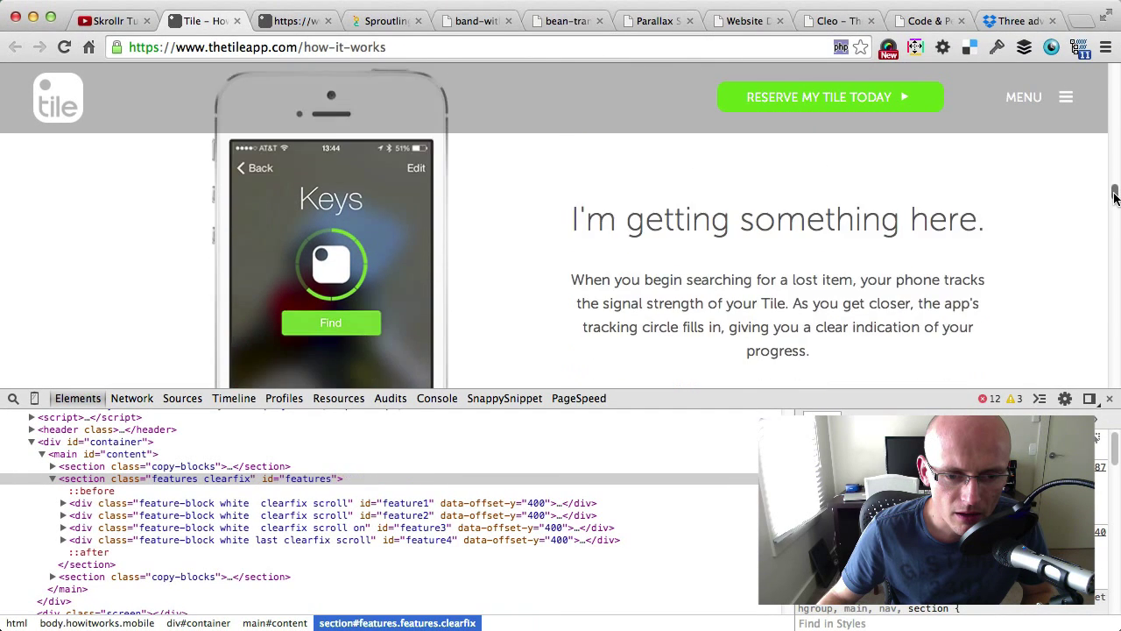
left_click_drag(1114, 196, 1114, 200)
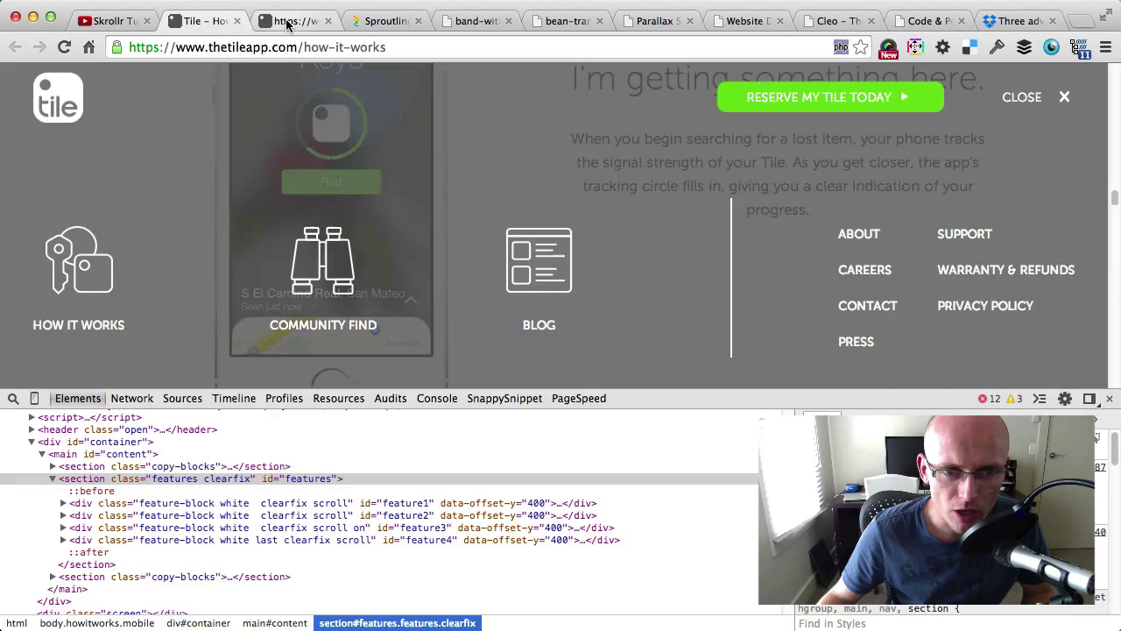
- View the how-it-works.js script and highlight the lines that add and remove the "on" class
left_click(284, 20)
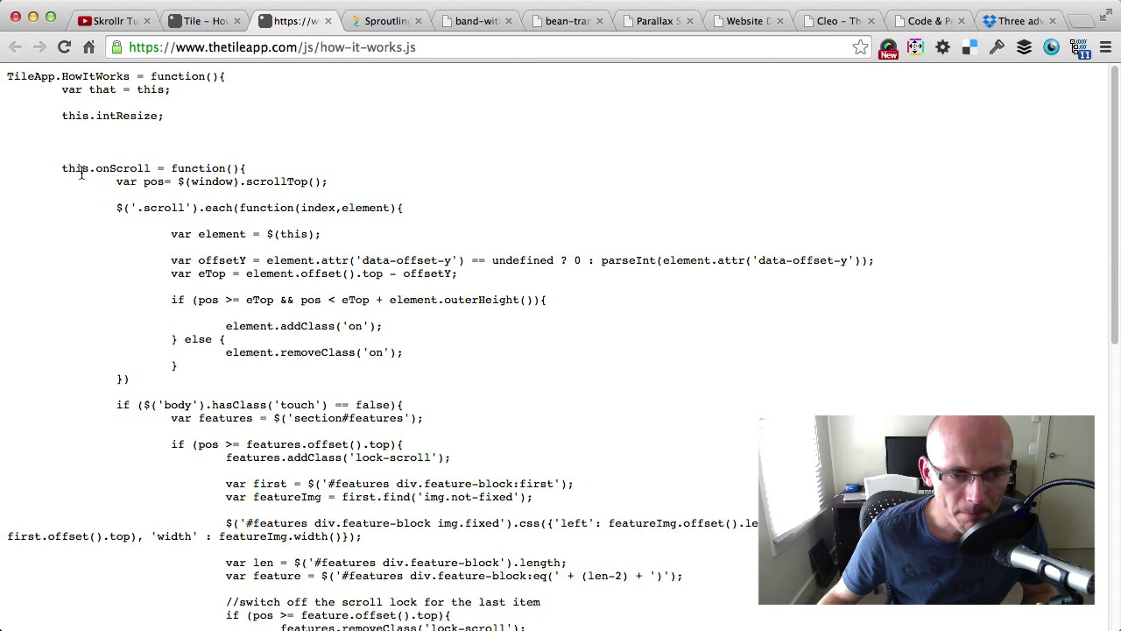
scroll(63, 168, "up", 1)
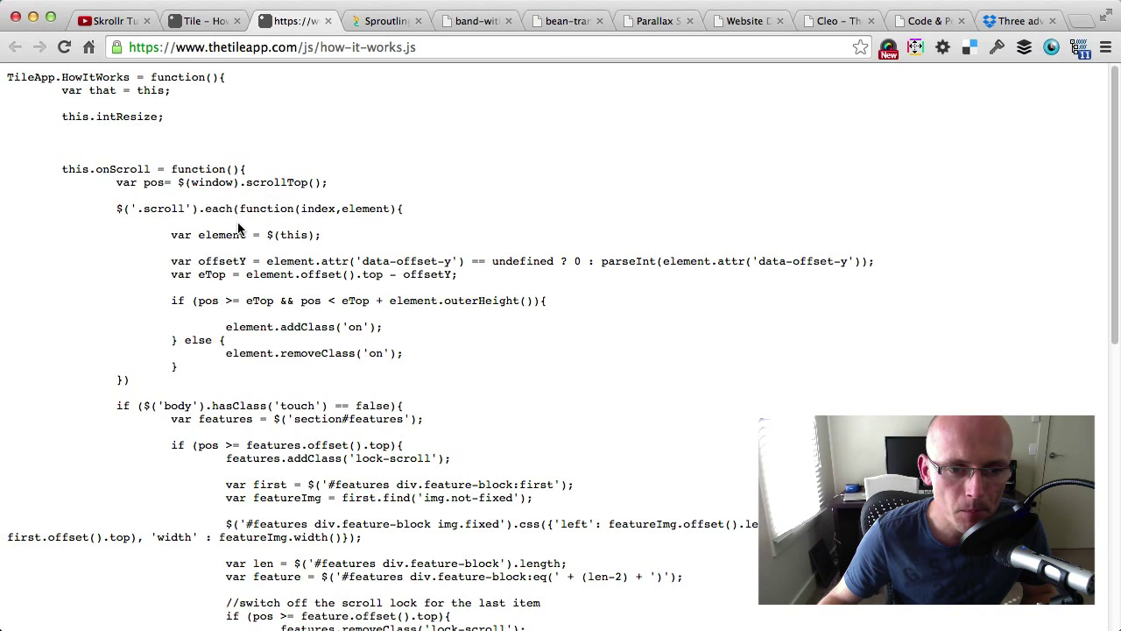
scroll(238, 229, "down", 2)
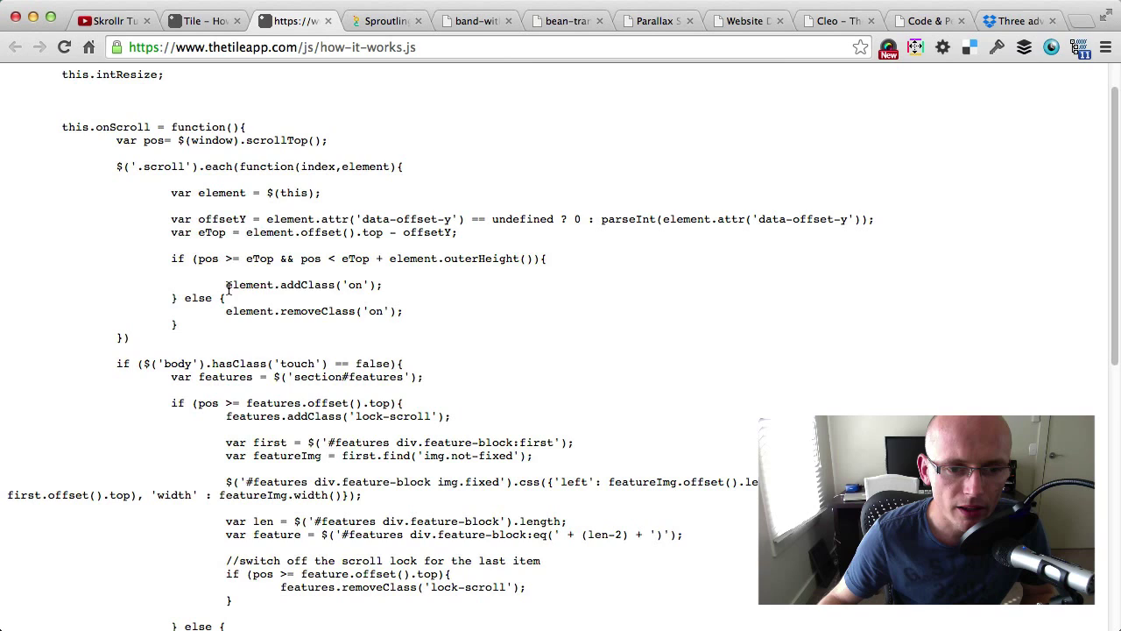
left_click_drag(226, 286, 384, 285)
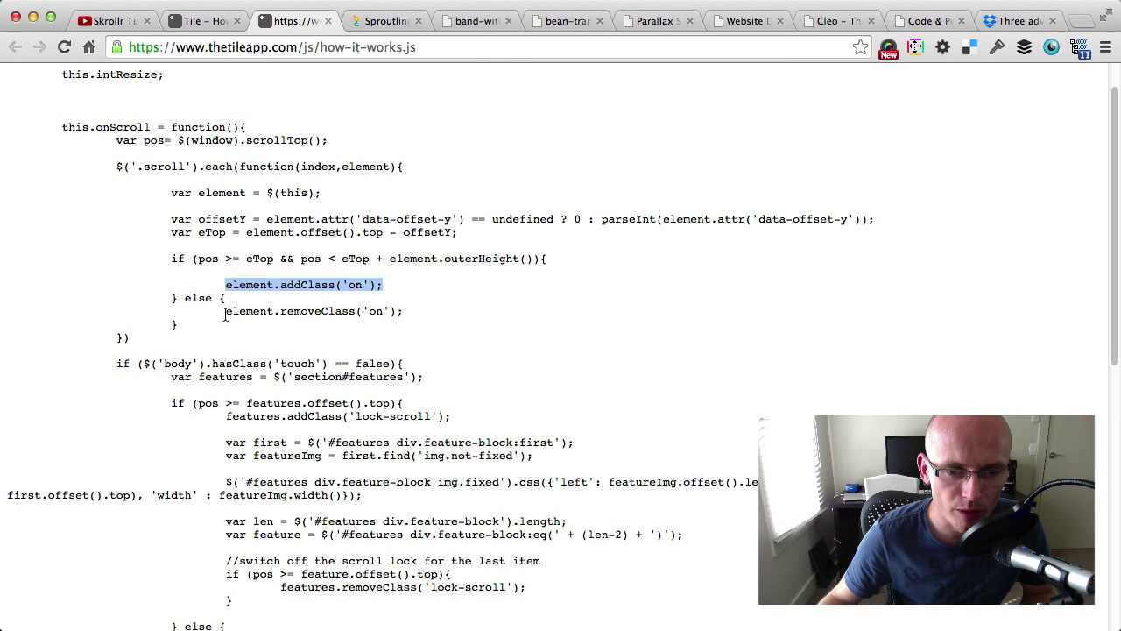
left_click_drag(225, 311, 441, 310)
- Highlight the lines in the onScroll function that add and remove the "lock-scroll" class on the features section
scroll(426, 313, "down", 6)
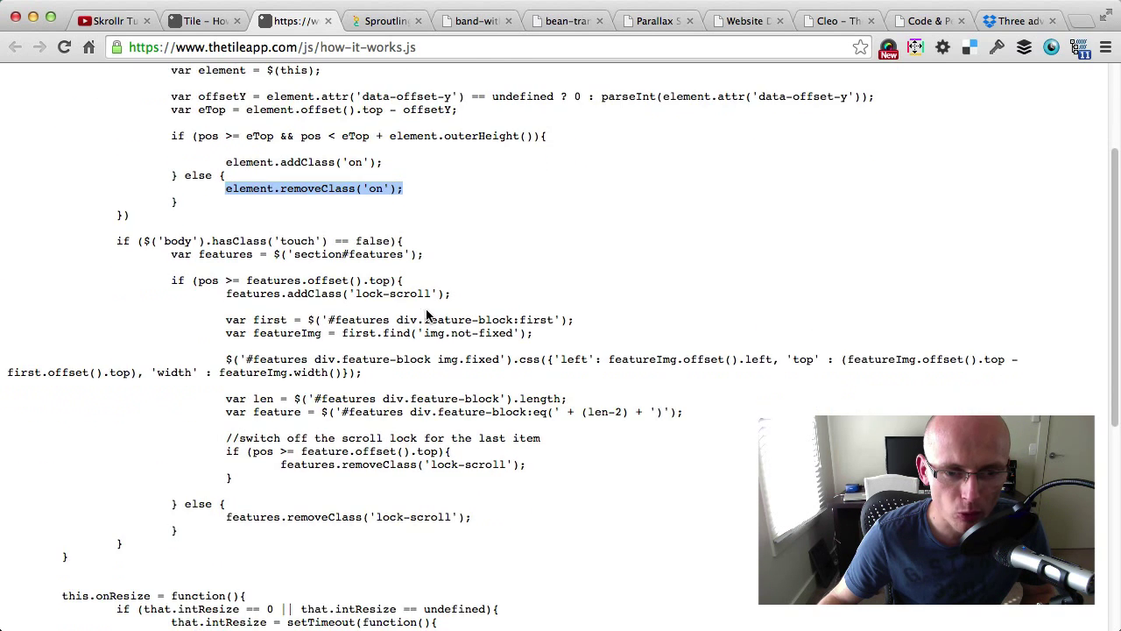
left_click_drag(225, 294, 471, 293)
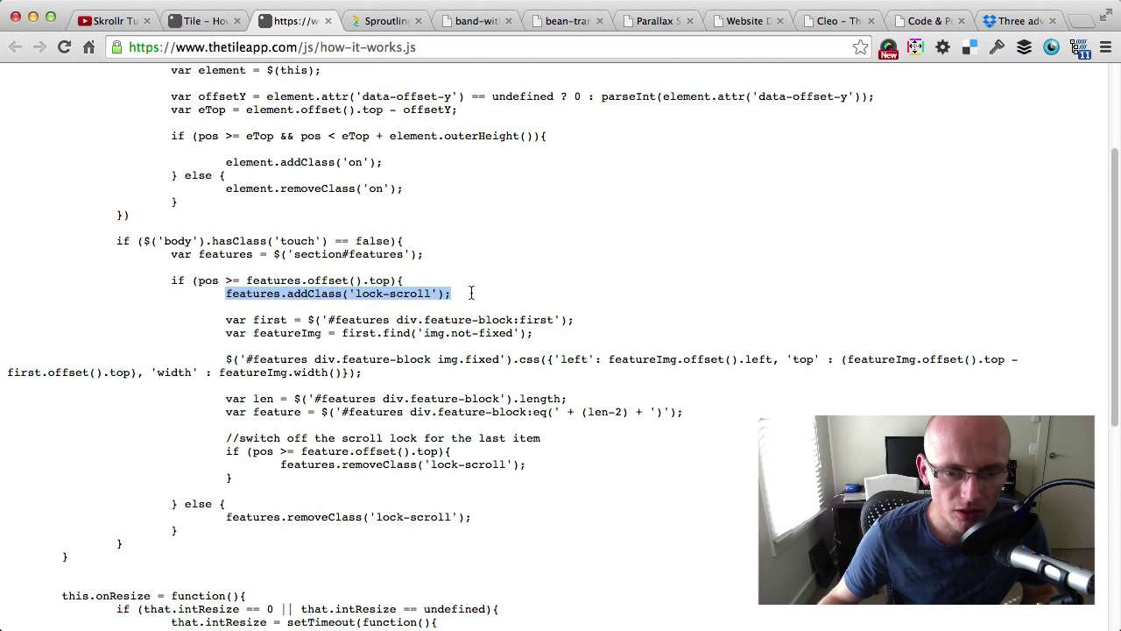
left_click_drag(282, 465, 523, 470)
left_click(304, 513)
- Highlight "data-offset-y" in the offsetY line, and examine that attribute on the feature blocks of the Tile page
scroll(320, 513, "up", 6)
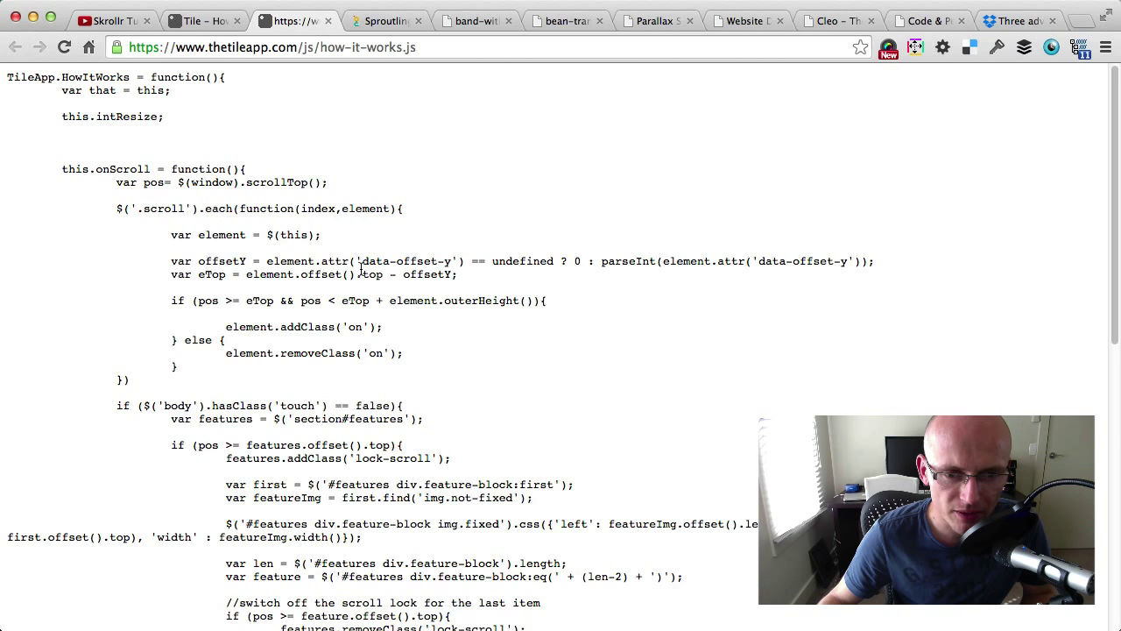
left_click_drag(362, 261, 453, 259)
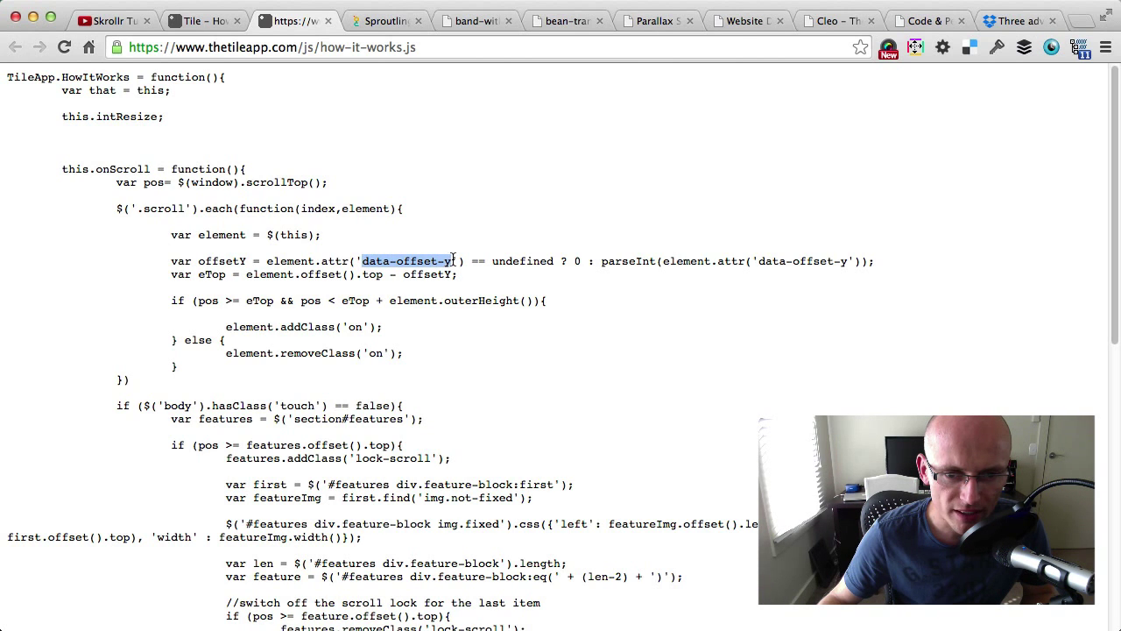
left_click(205, 20)
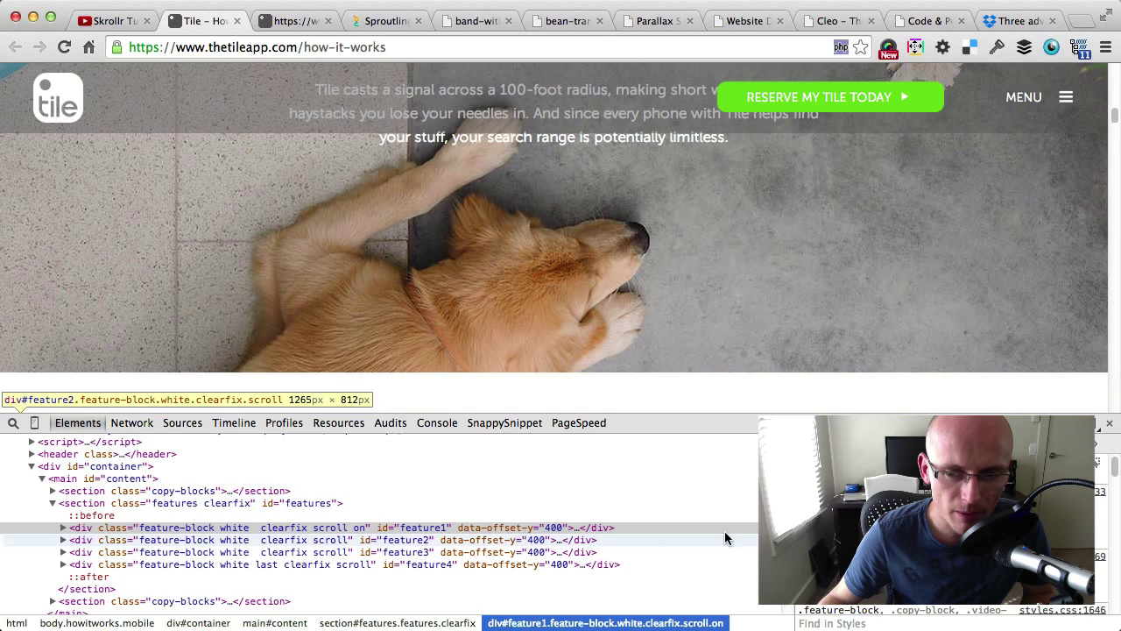
mouse_move(1114, 120)
left_mouse_down()
mouse_move(1115, 107)
mouse_move(1115, 120)
left_mouse_up()
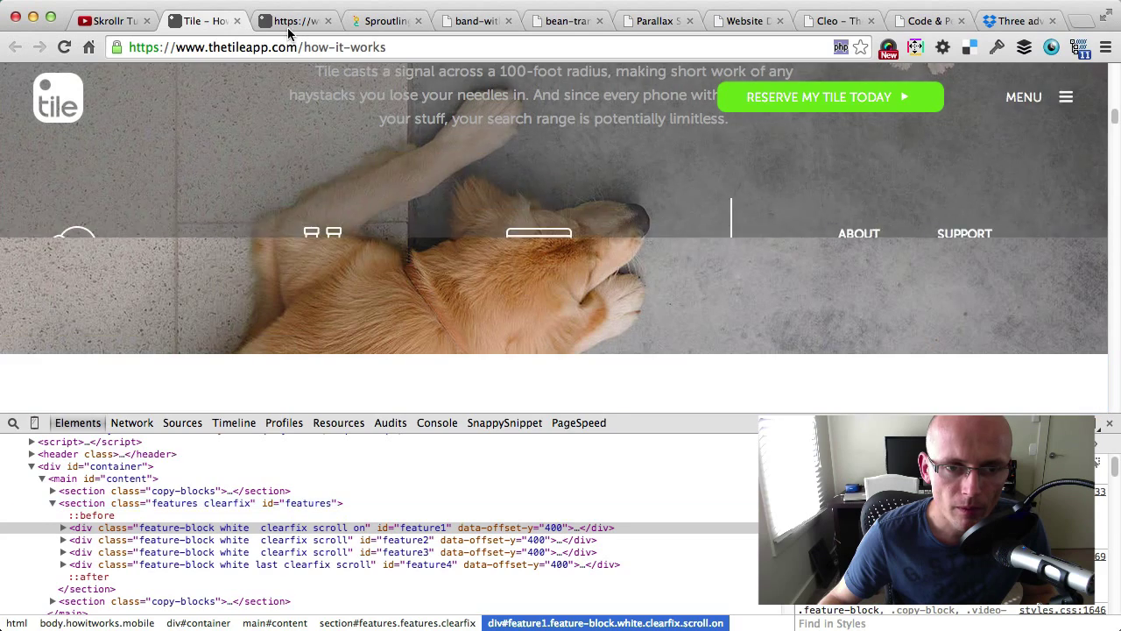
- Return to the how-it-works.js script and highlight the element.addClass('on') line in the scroll handler
left_click(291, 22)
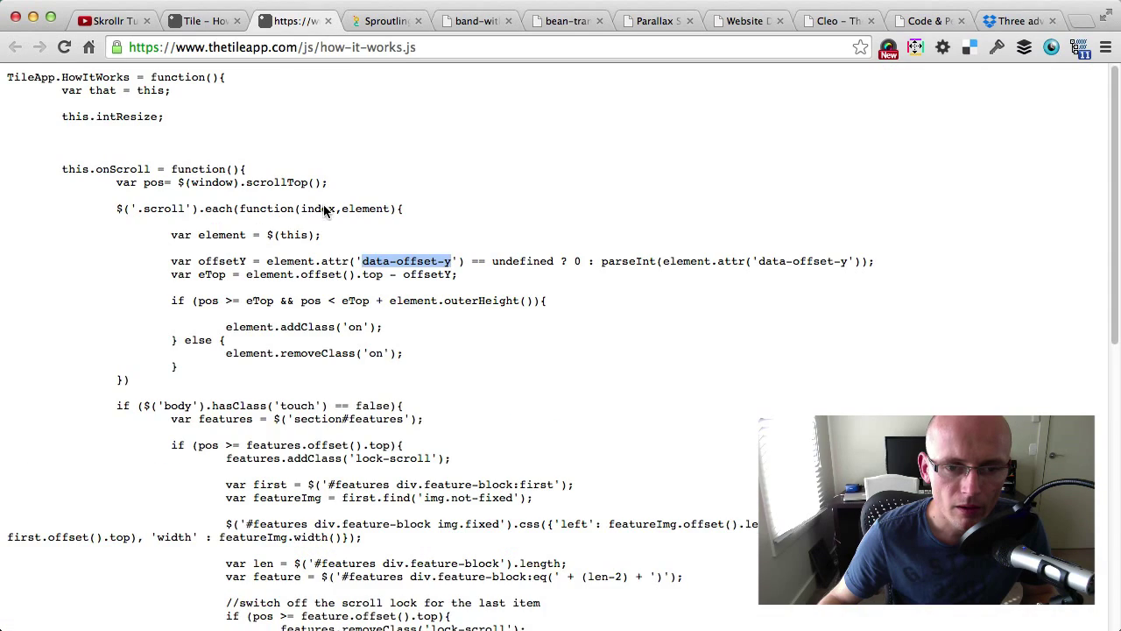
left_click(331, 277)
scroll(247, 296, "down", 3)
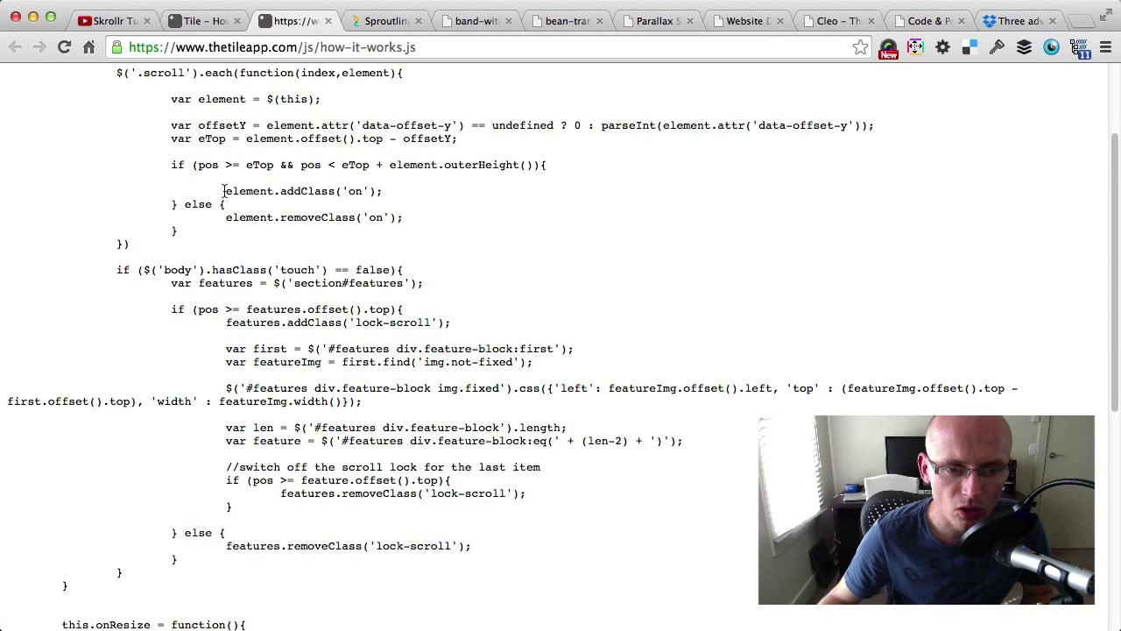
left_click_drag(223, 191, 413, 193)
scroll(246, 385, "up", 3)
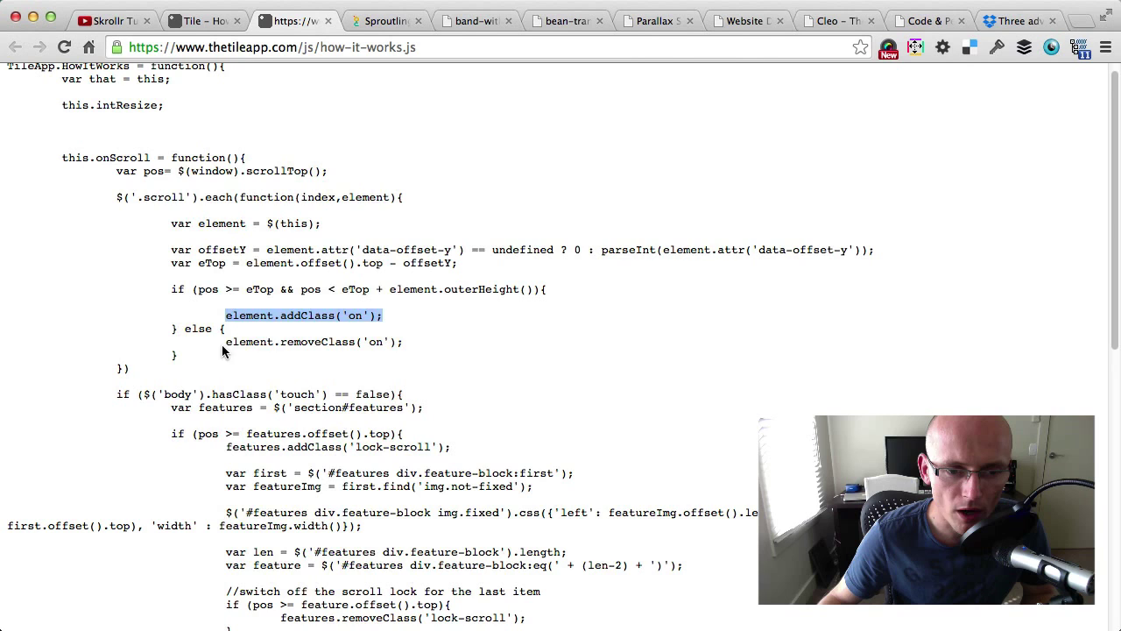
- Highlight the element.removeClass('on') line and the condition that checks whether the body lacks the "touch" class
left_click_drag(225, 342, 436, 350)
scroll(357, 367, "down", 3)
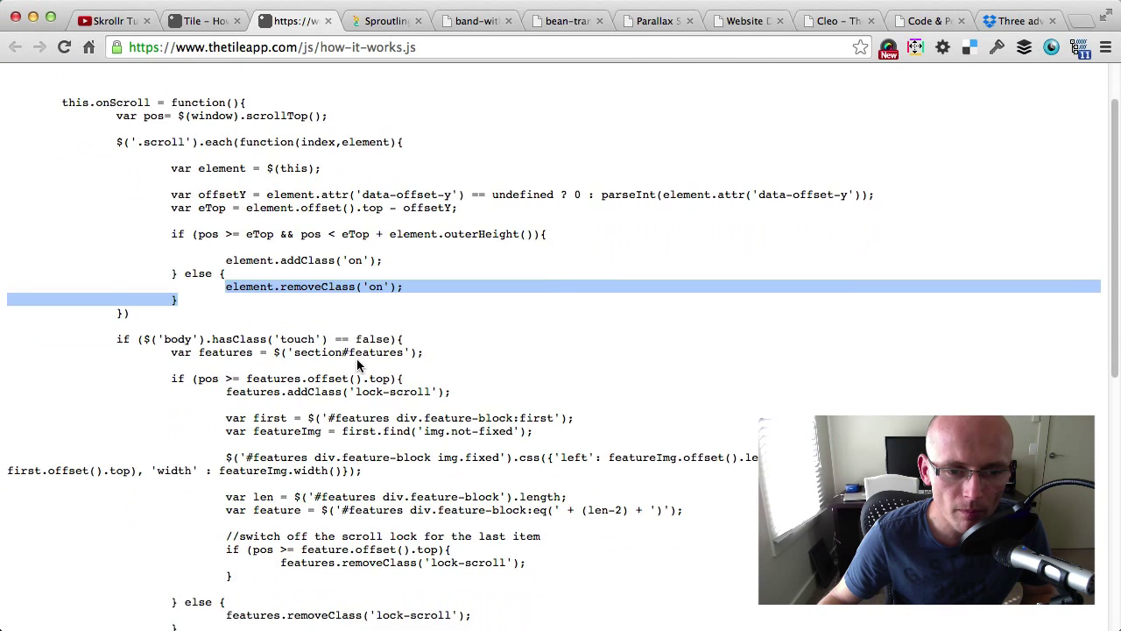
left_click_drag(118, 265, 396, 268)
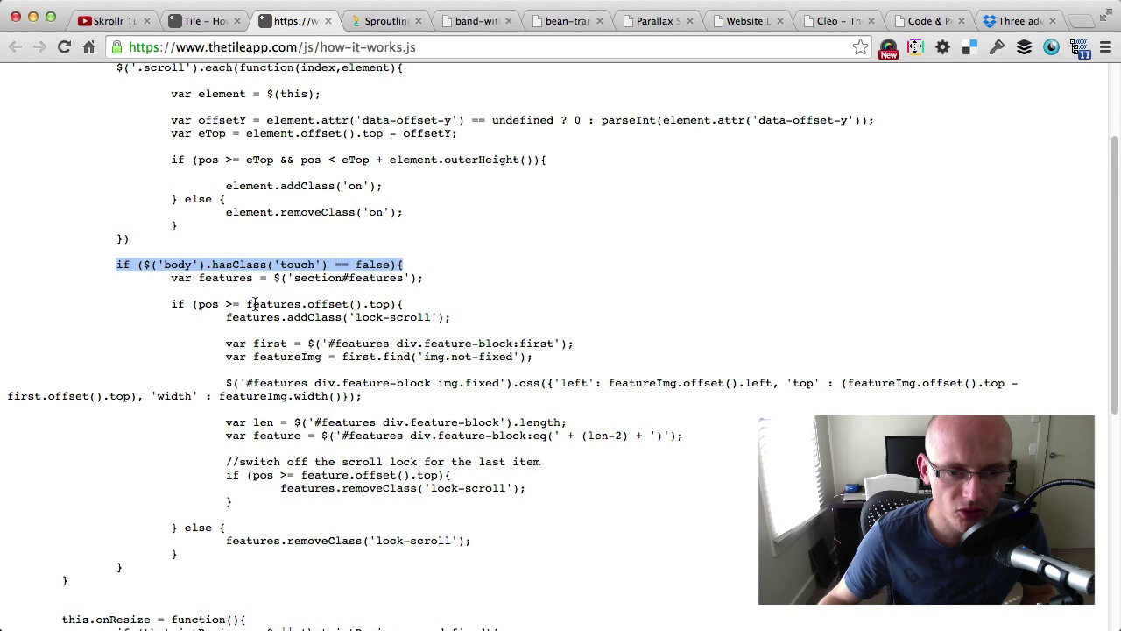
- Highlight the features.addClass('lock-scroll') line, both sides of its position condition, and the removeClass('lock-scroll') line in the else branch
scroll(254, 303, "down", 1)
left_click_drag(230, 277, 438, 276)
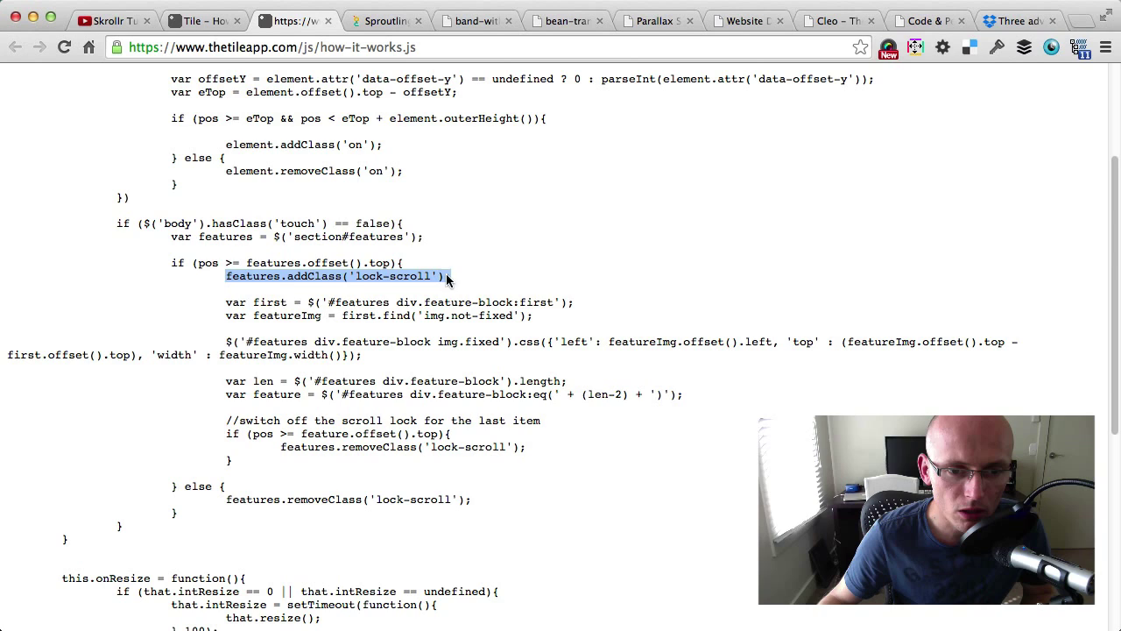
double_click(201, 263)
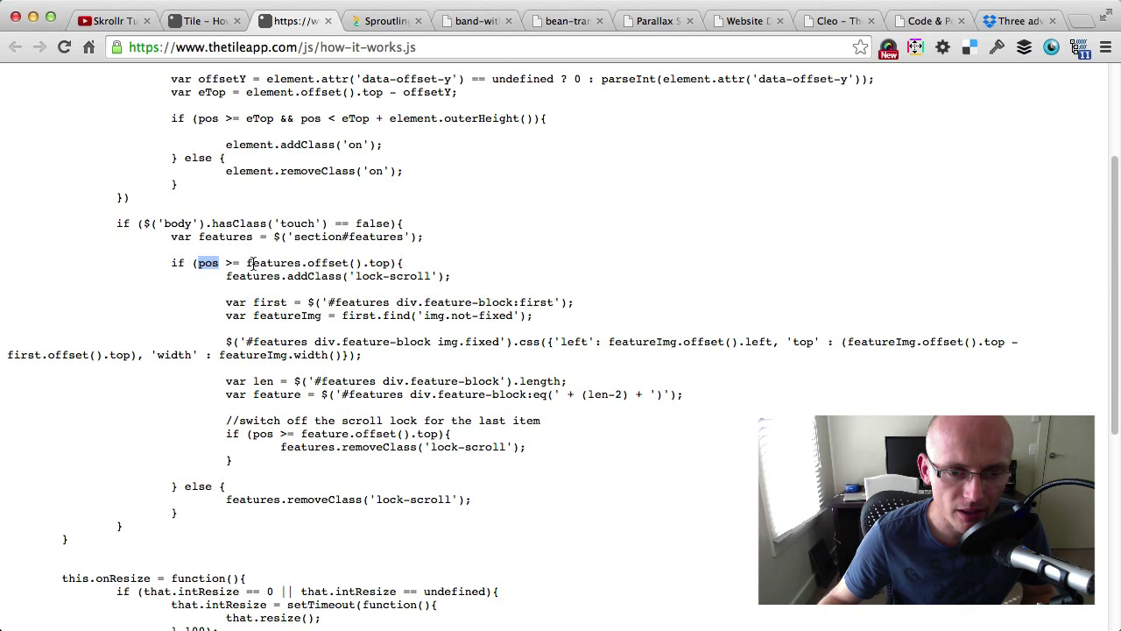
left_click_drag(247, 263, 391, 261)
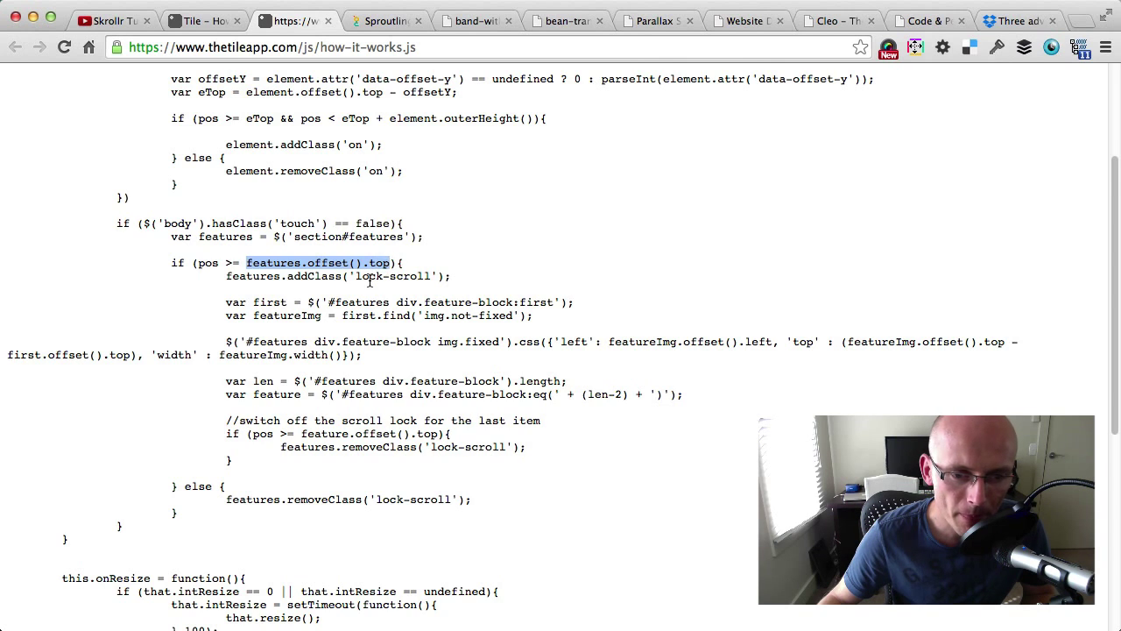
scroll(369, 280, "down", 2)
left_click_drag(224, 453, 492, 454)
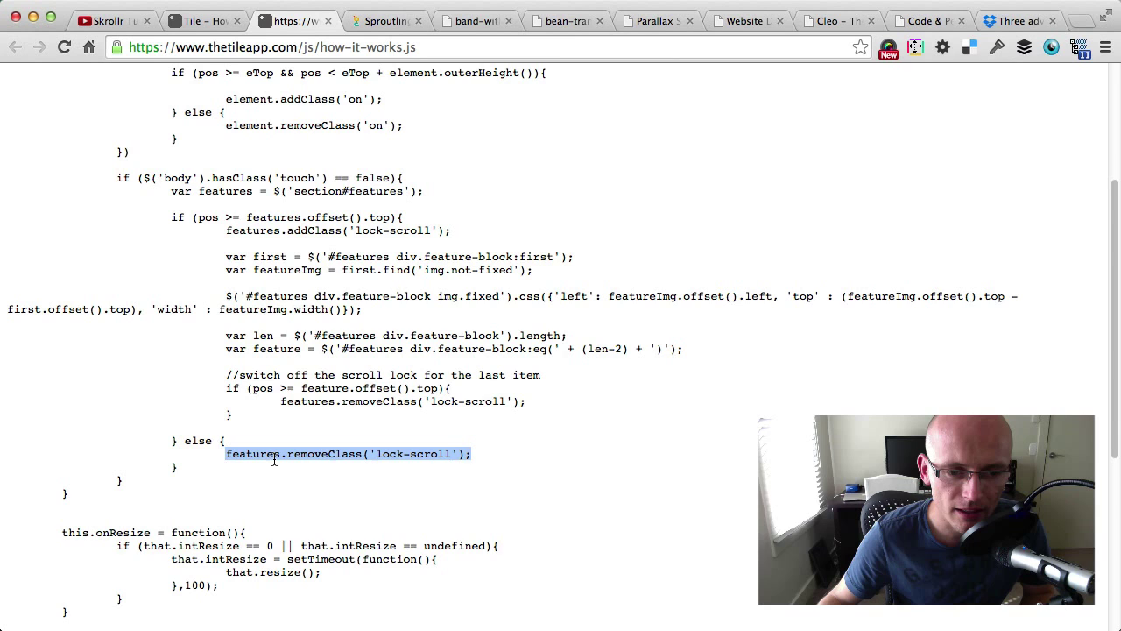
- Review the resize and init functions at the end of the script, and return to its beginning
scroll(244, 461, "down", 15)
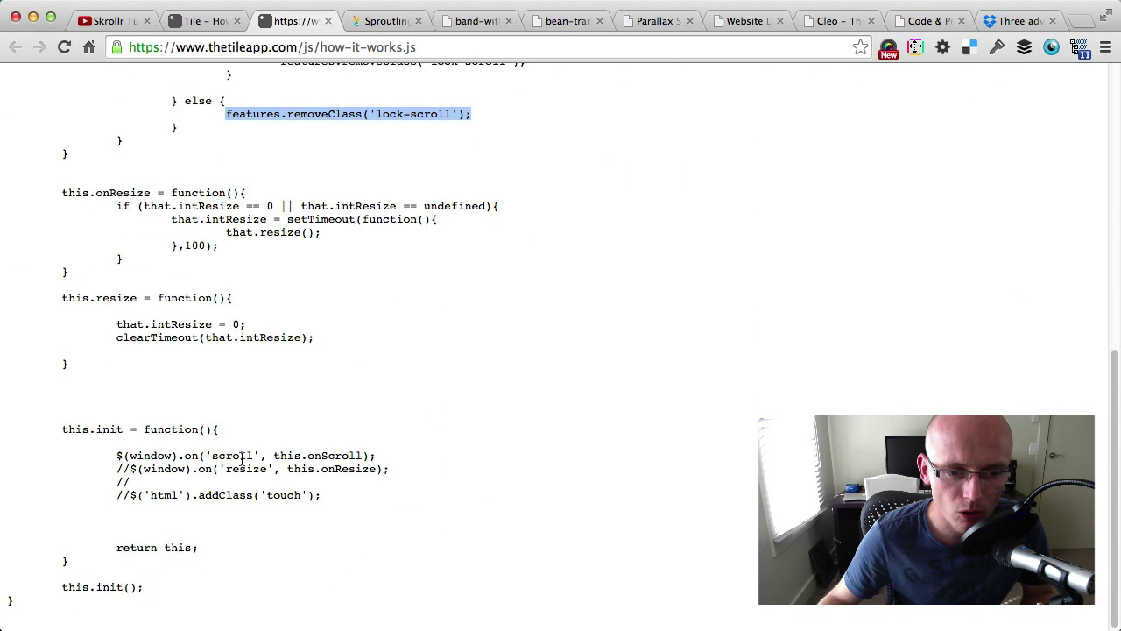
scroll(244, 460, "up", 15)
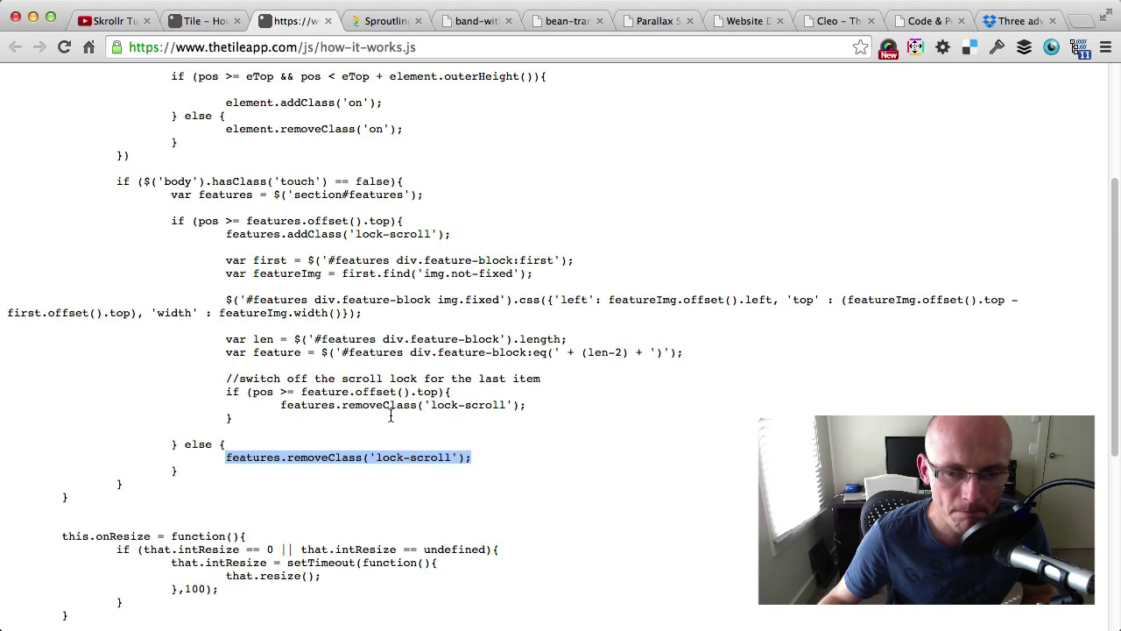
left_click_drag(1114, 371, 1113, 291)
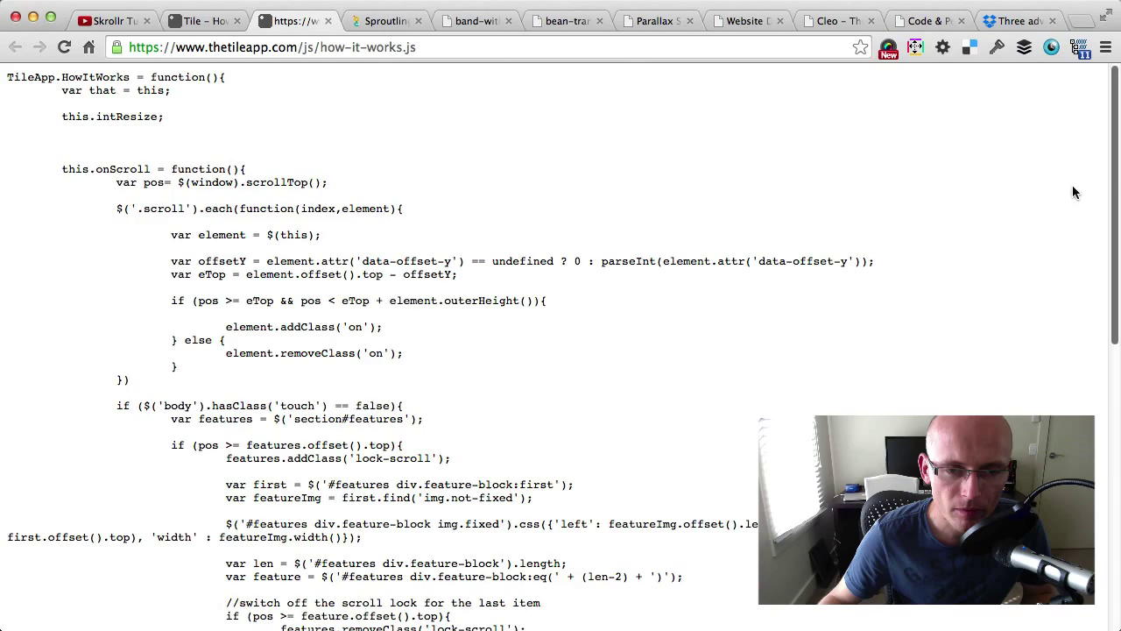
- Return to the Tile page, bring the first feature block into view, and expand its markup down to the "img lock" container's images
left_click(202, 20)
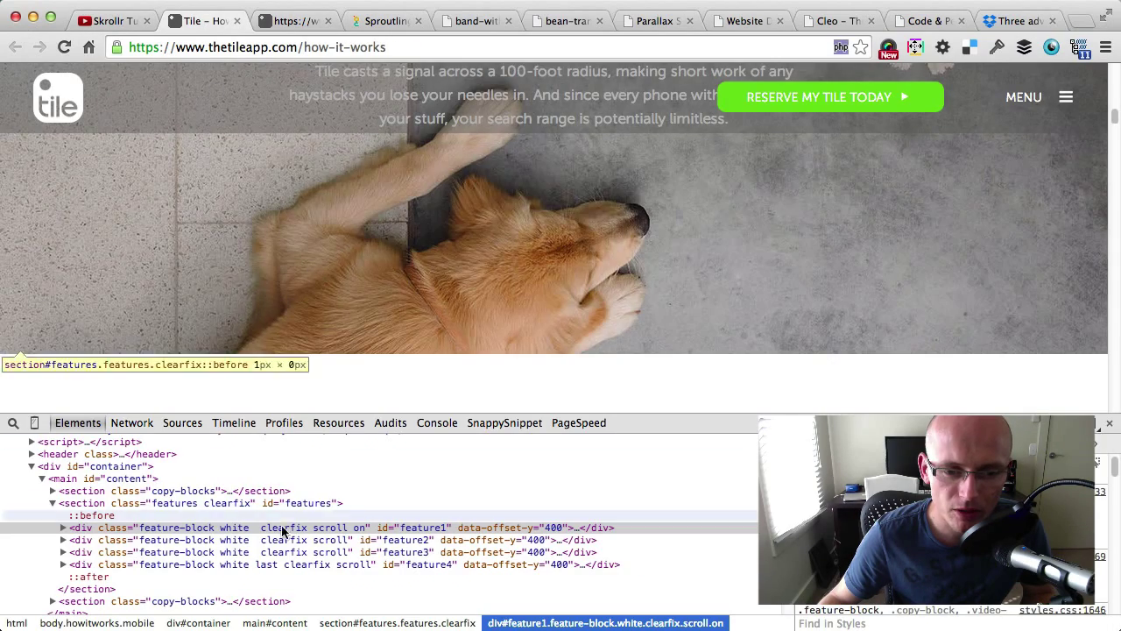
left_click_drag(1115, 120, 1114, 138)
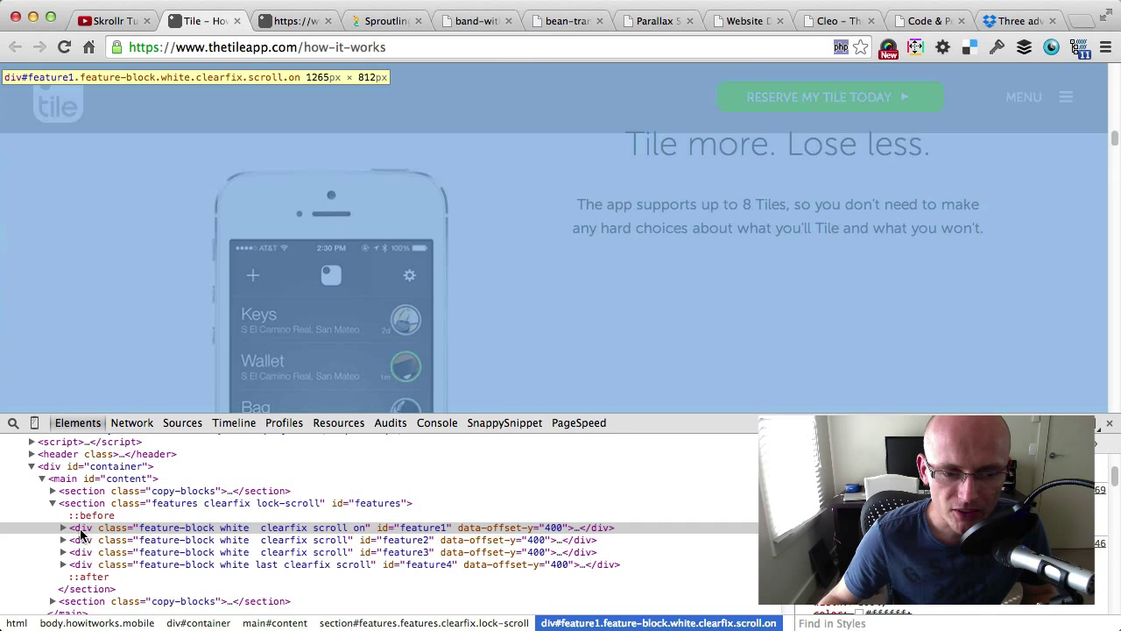
left_click(64, 530)
left_click(64, 527)
left_click(73, 552)
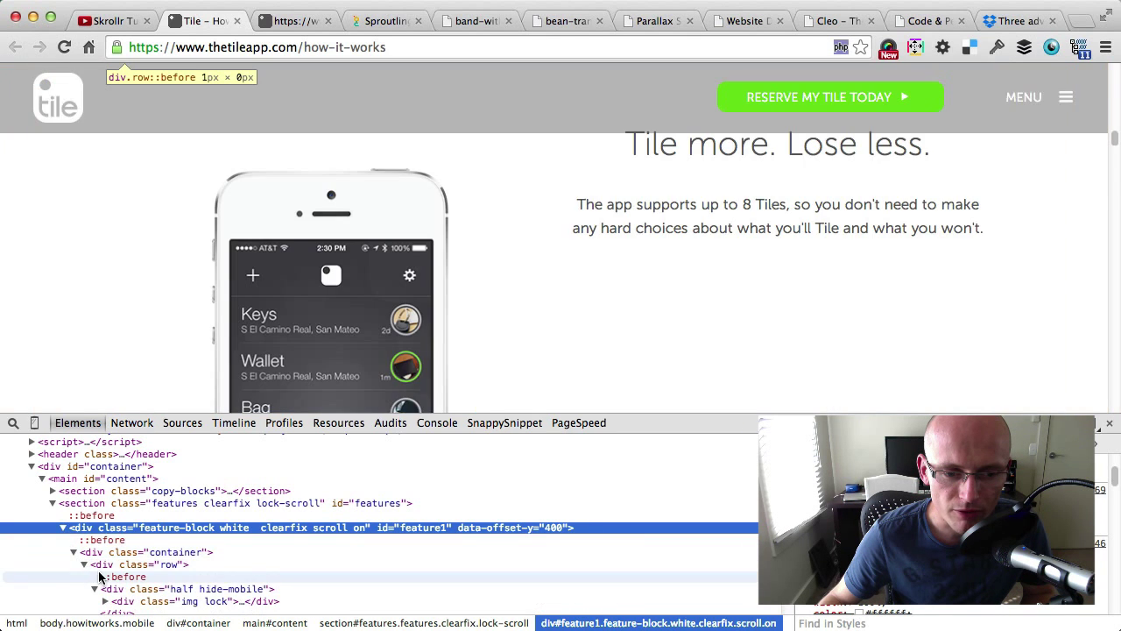
scroll(100, 578, "down", 2)
left_click(105, 518)
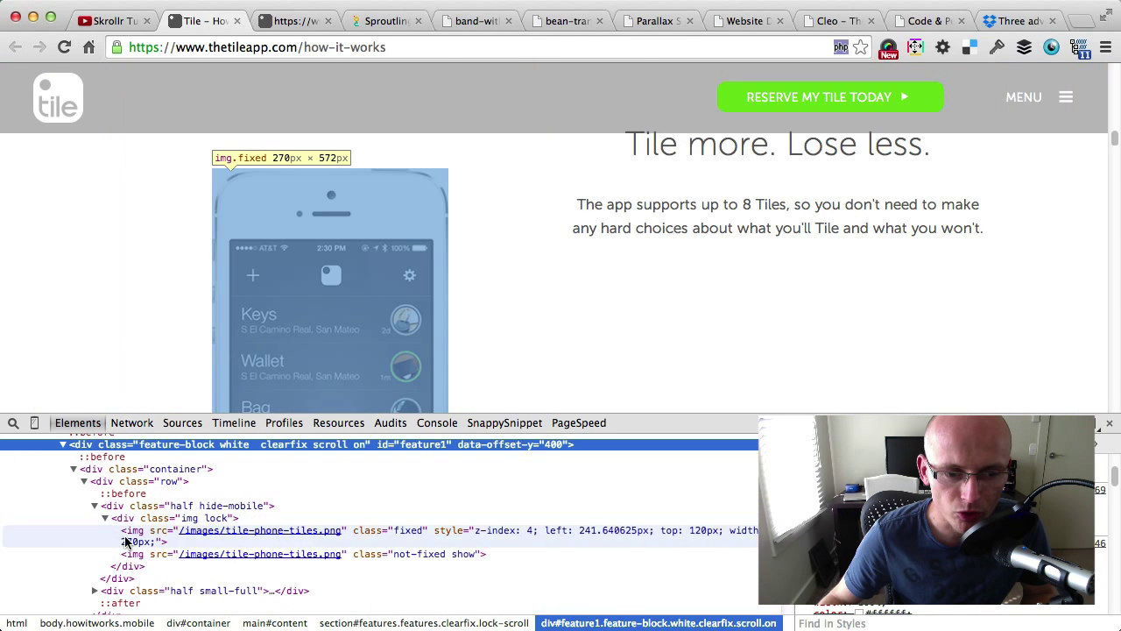
- Select the phone image with class "fixed" and examine its lock-scroll style rule, including the position property
left_click(134, 536)
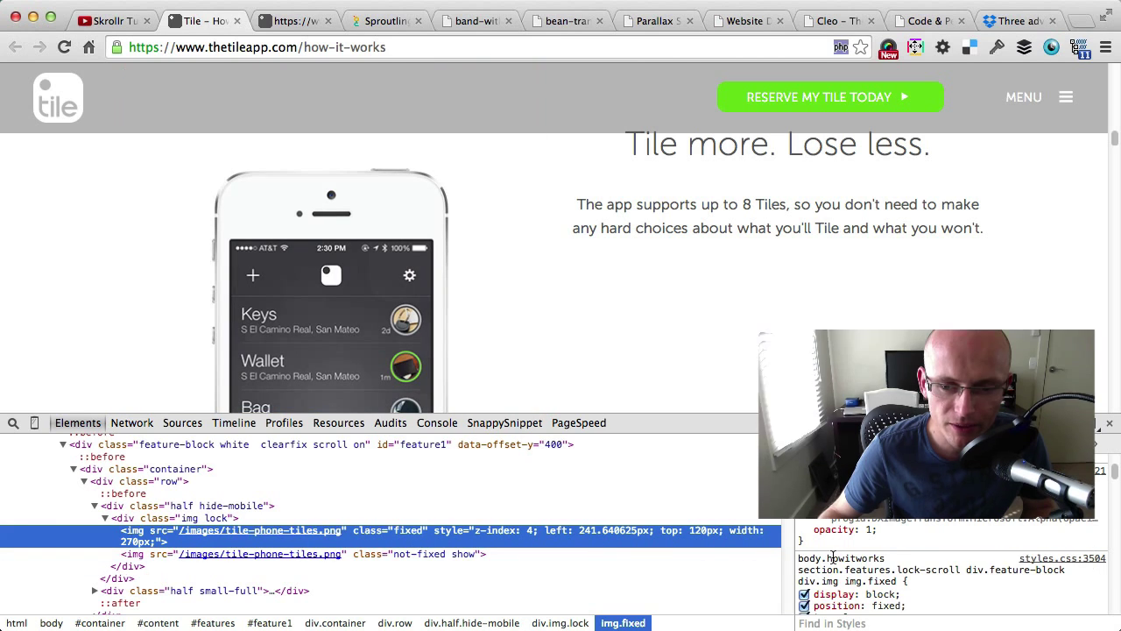
scroll(949, 563, "down", 3)
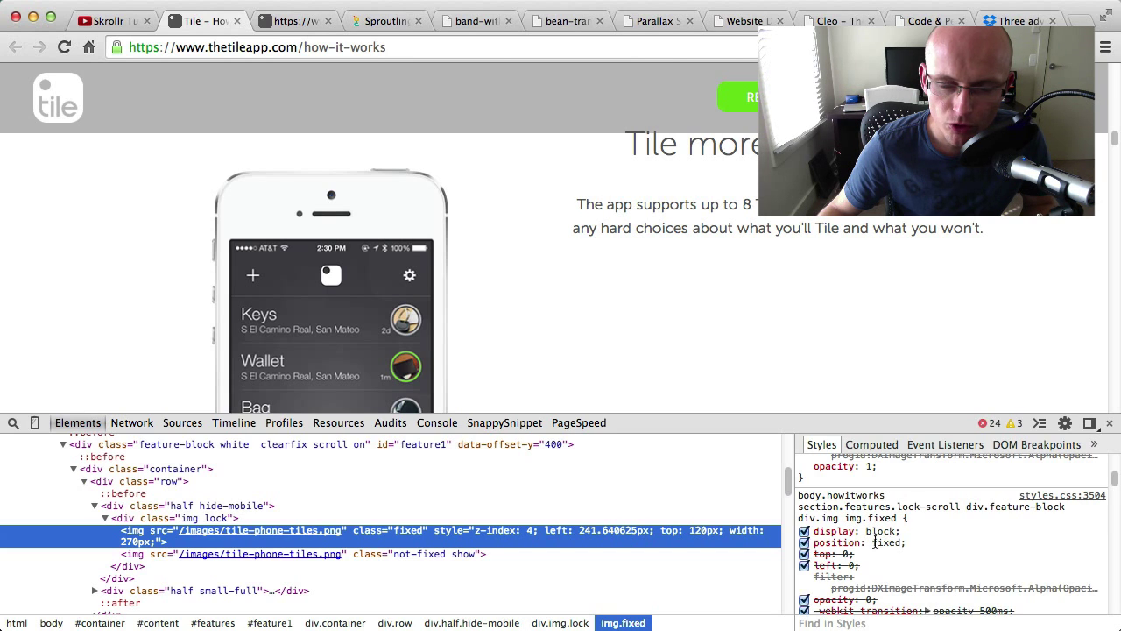
left_click(1114, 481)
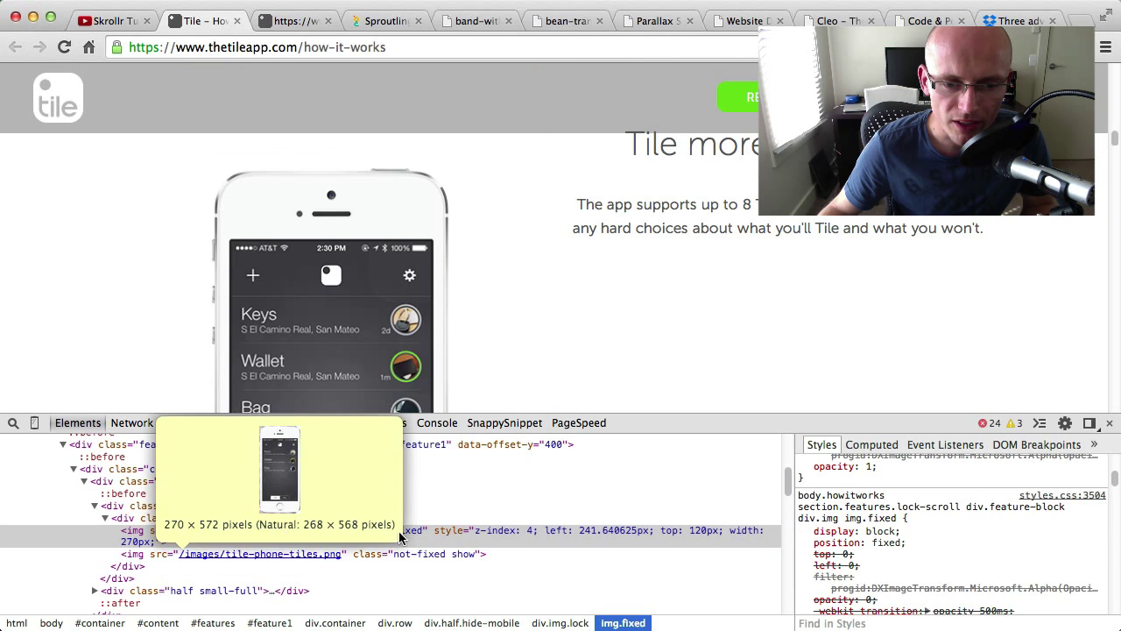
- Remove the "lock-scroll" class from the features section, and scroll the page slightly to retrigger the scroll script
scroll(429, 493, "up", 3)
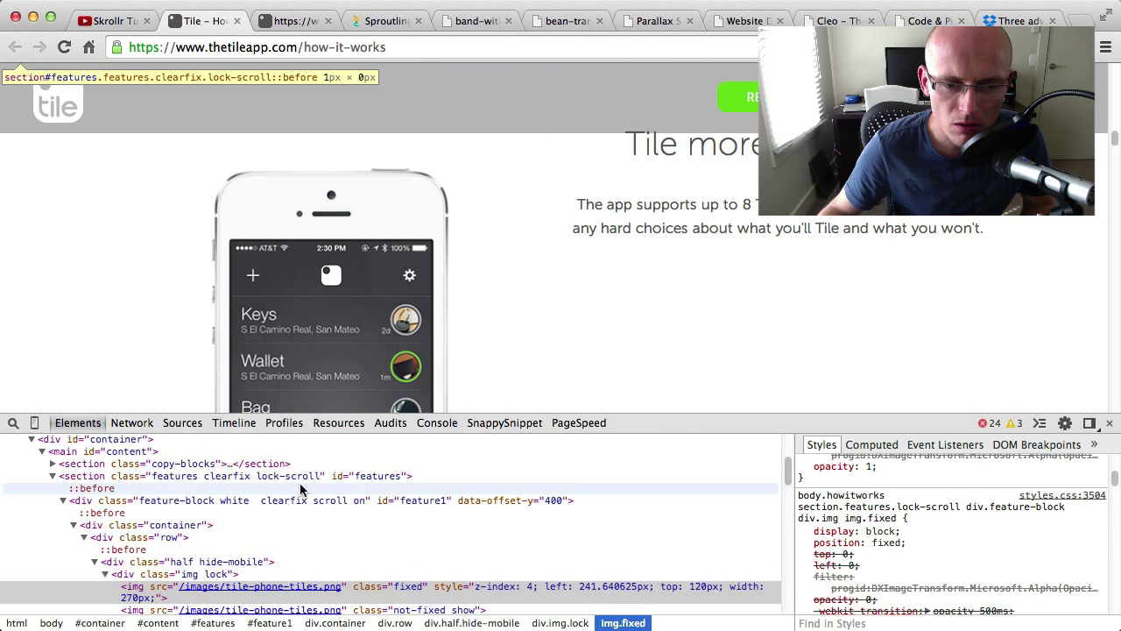
left_click(298, 477)
double_click(289, 475)
left_click_drag(265, 478, 296, 482)
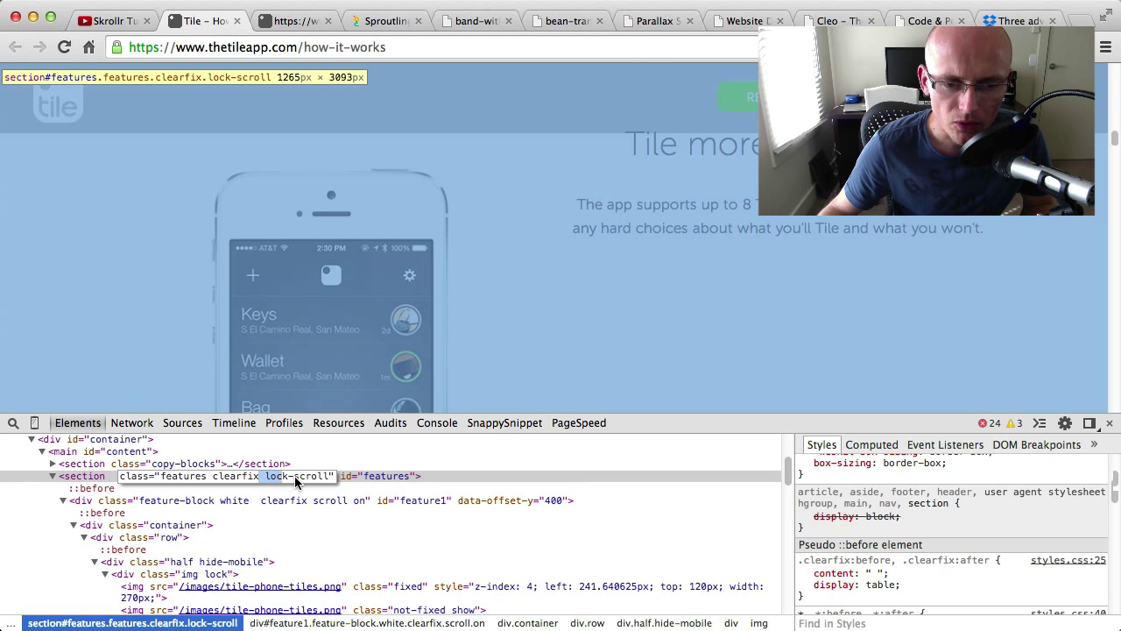
key("BackSpace")
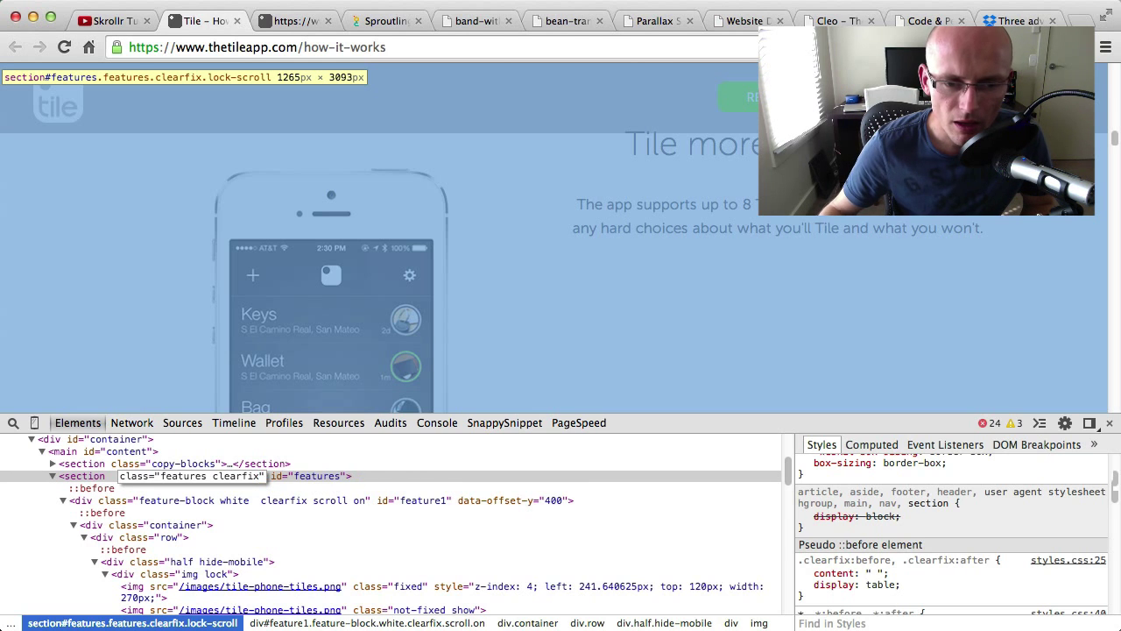
left_click(441, 475)
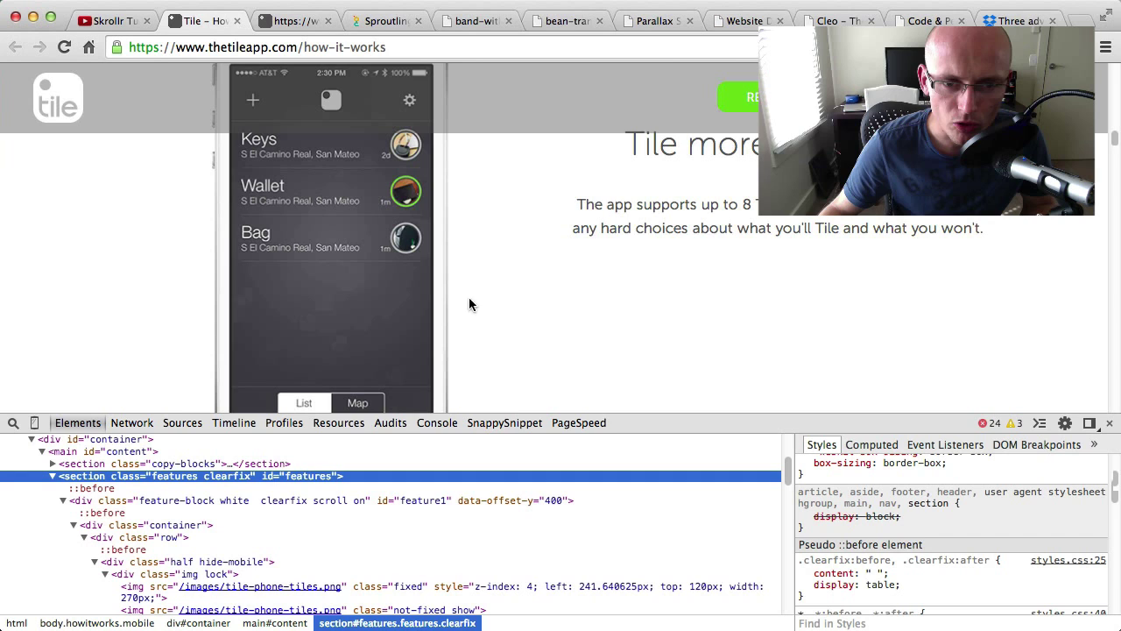
left_click_drag(1113, 142, 1109, 147)
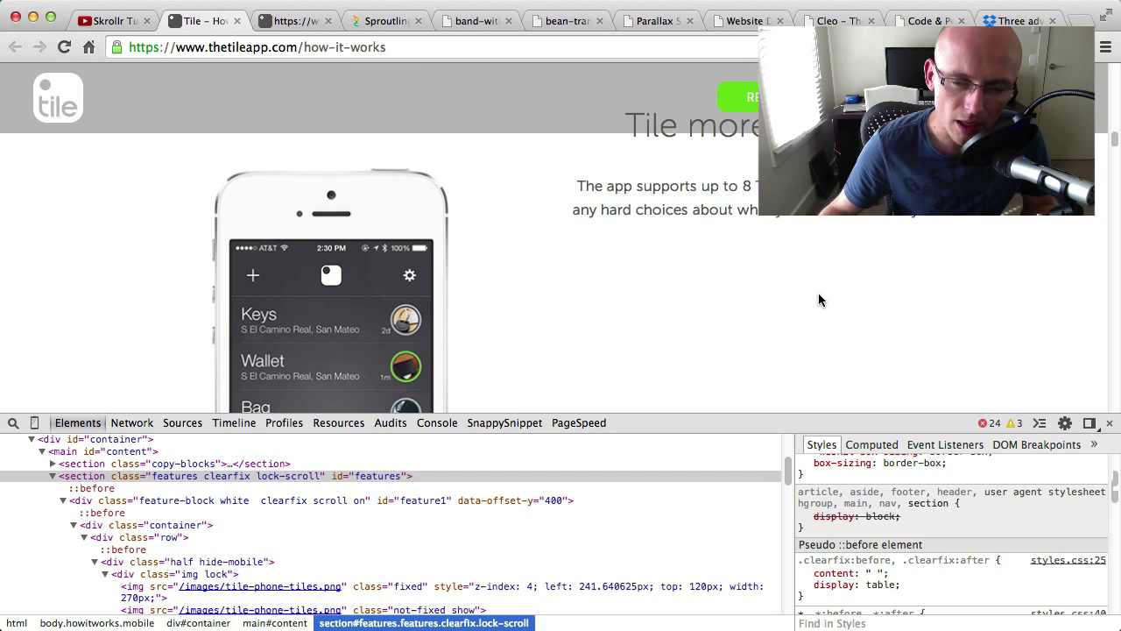
- Return to the how-it-works.js script, highlight the features.addClass('lock-scroll') line, and clear the highlight
left_click(285, 20)
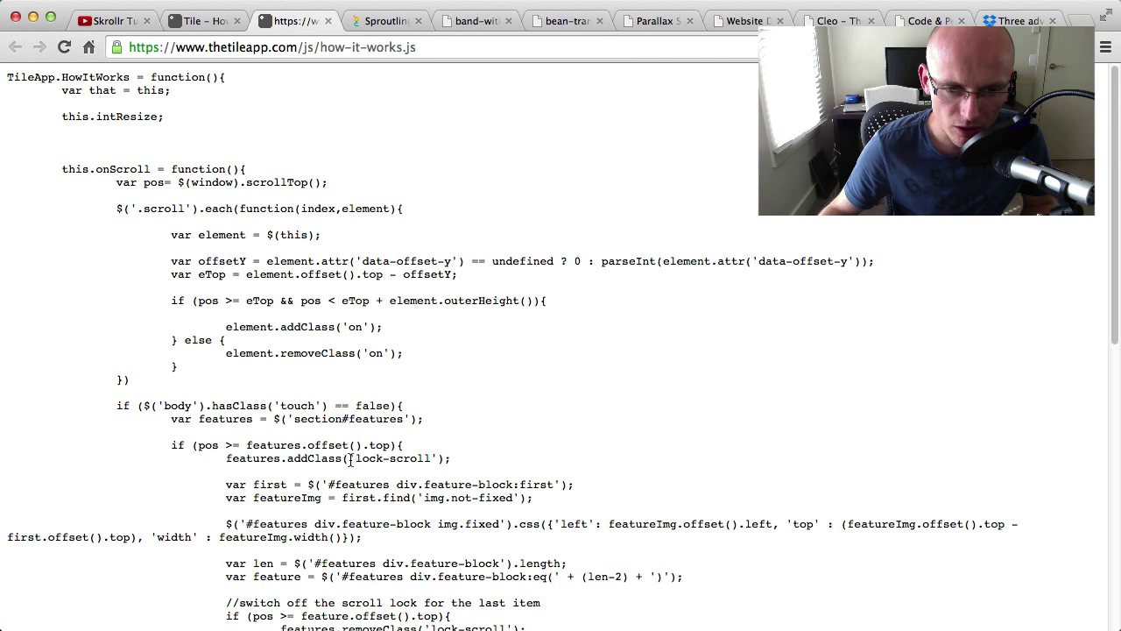
left_click_drag(229, 462, 467, 456)
left_click(469, 464)
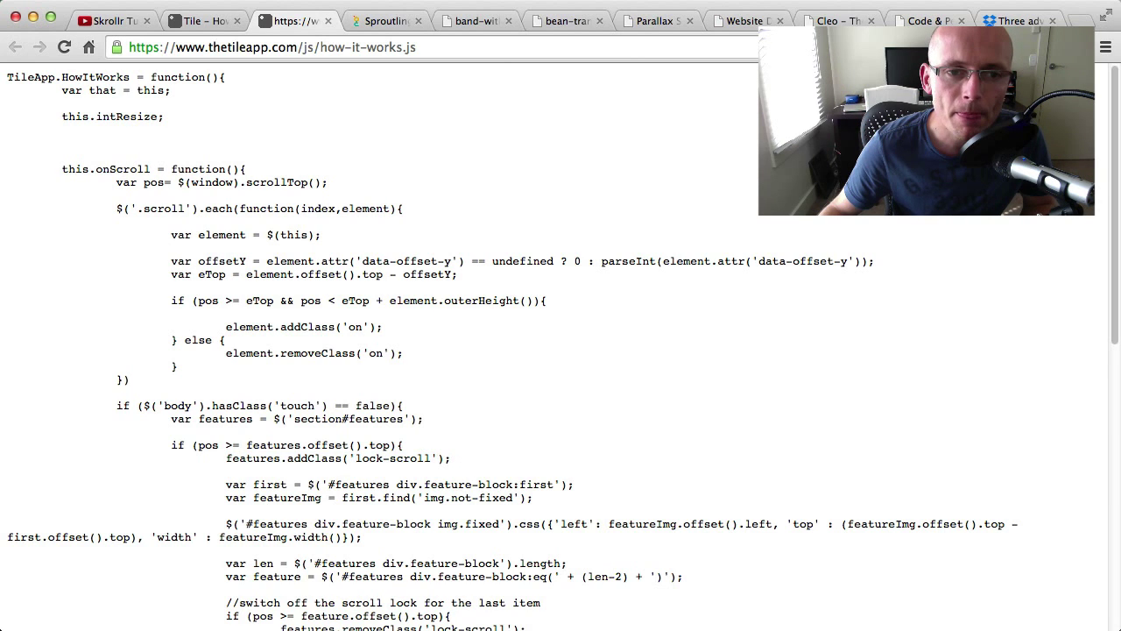
- Switch to the Sproutling website and view its scroll animations down to the "Charges wirelessly" section
left_click(200, 21)
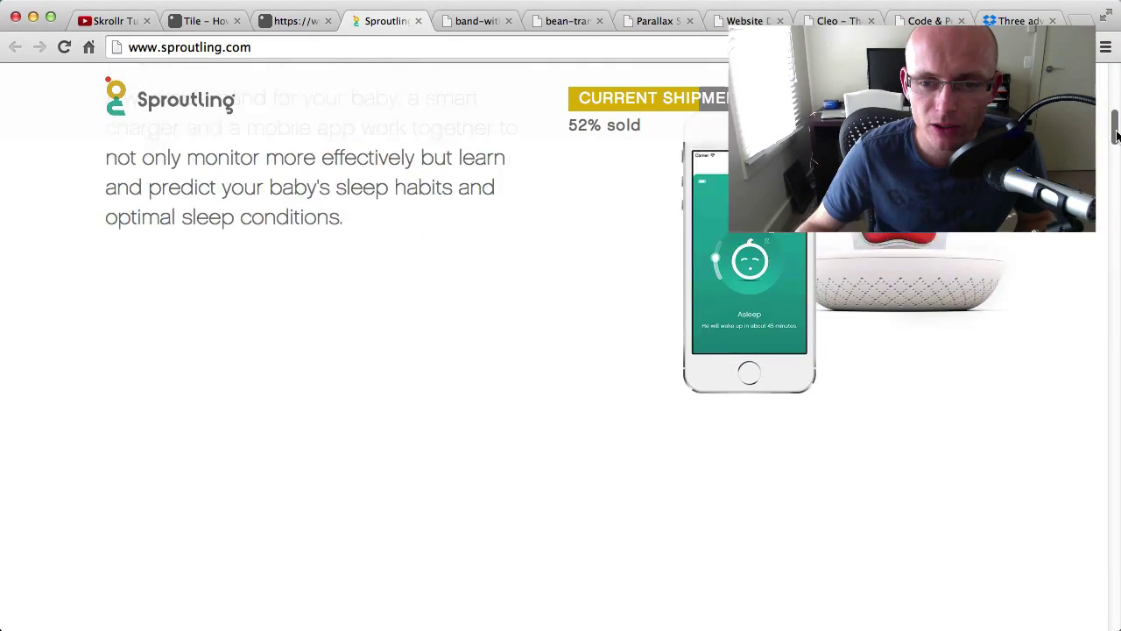
scroll(1116, 140, "down", 10)
left_click_drag(1115, 163, 1114, 266)
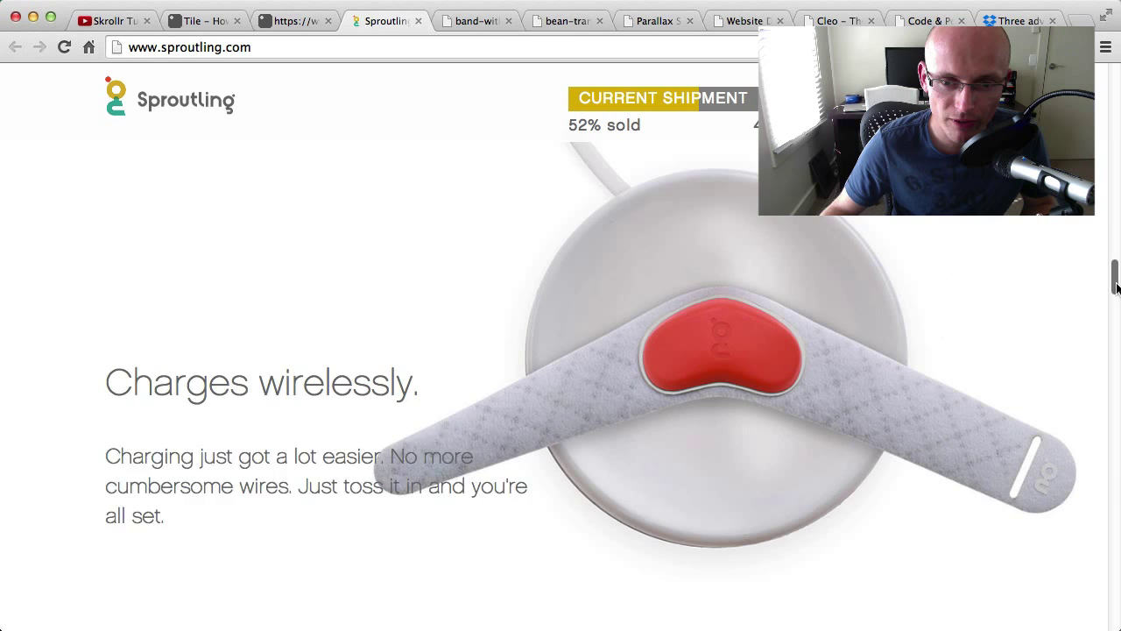
mouse_move(1116, 288)
left_mouse_down()
mouse_move(1116, 234)
mouse_move(1114, 284)
left_mouse_up()
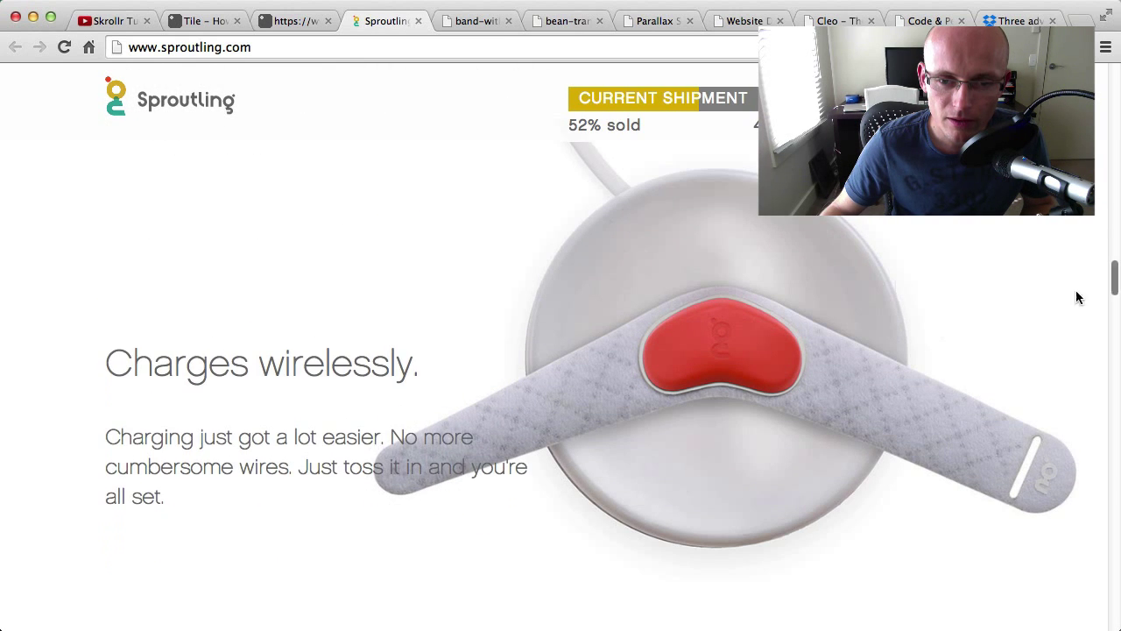
- Inspect the charges-wirelessly section's markup and watch its class while scrolling the page around the band image
right_click(747, 263)
left_click(811, 553)
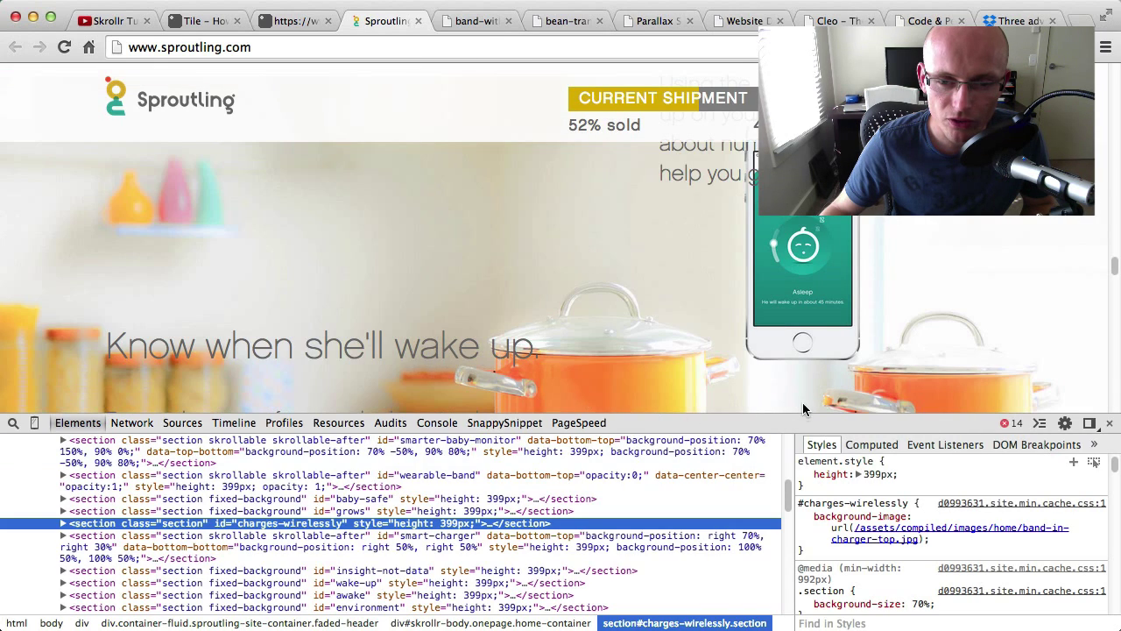
scroll(919, 374, "up", 5)
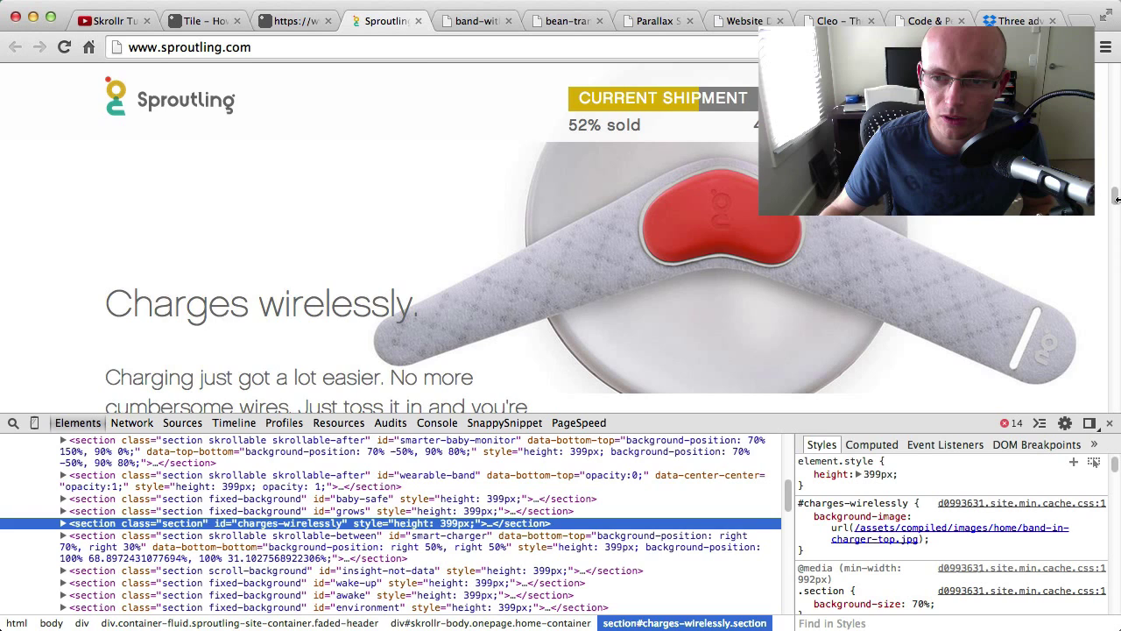
left_click_drag(1116, 200, 1110, 167)
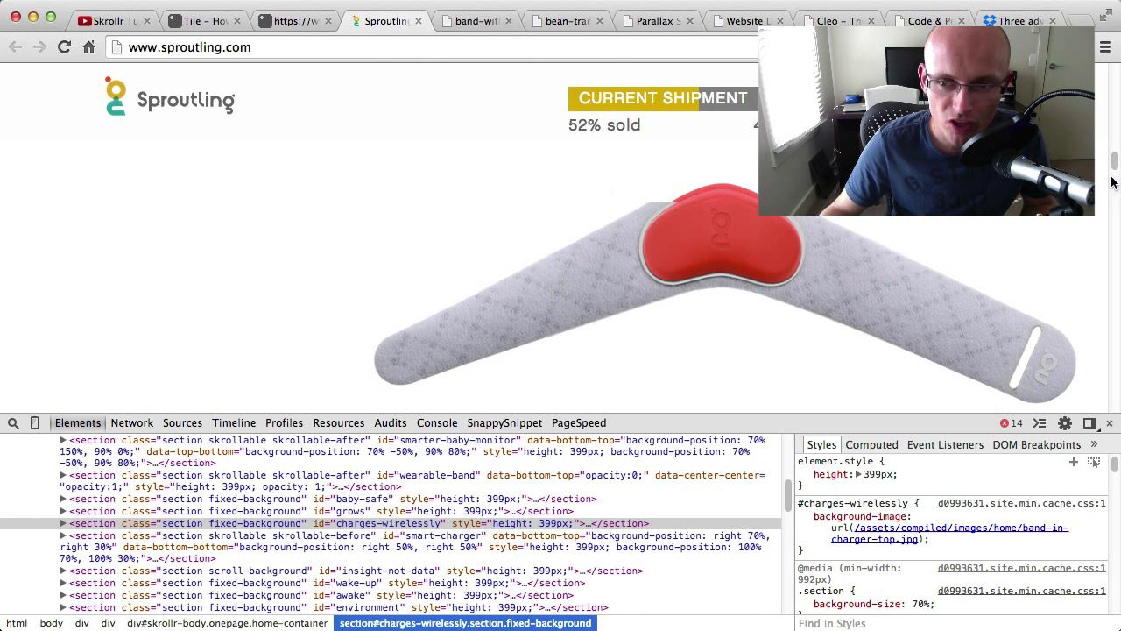
mouse_move(1115, 165)
left_mouse_down()
mouse_move(1113, 154)
mouse_move(1108, 167)
left_mouse_up()
- View the band-with-bean-trans.png and bean-trans.png images, and return to the Sproutling page
key("ctrl+Tab")
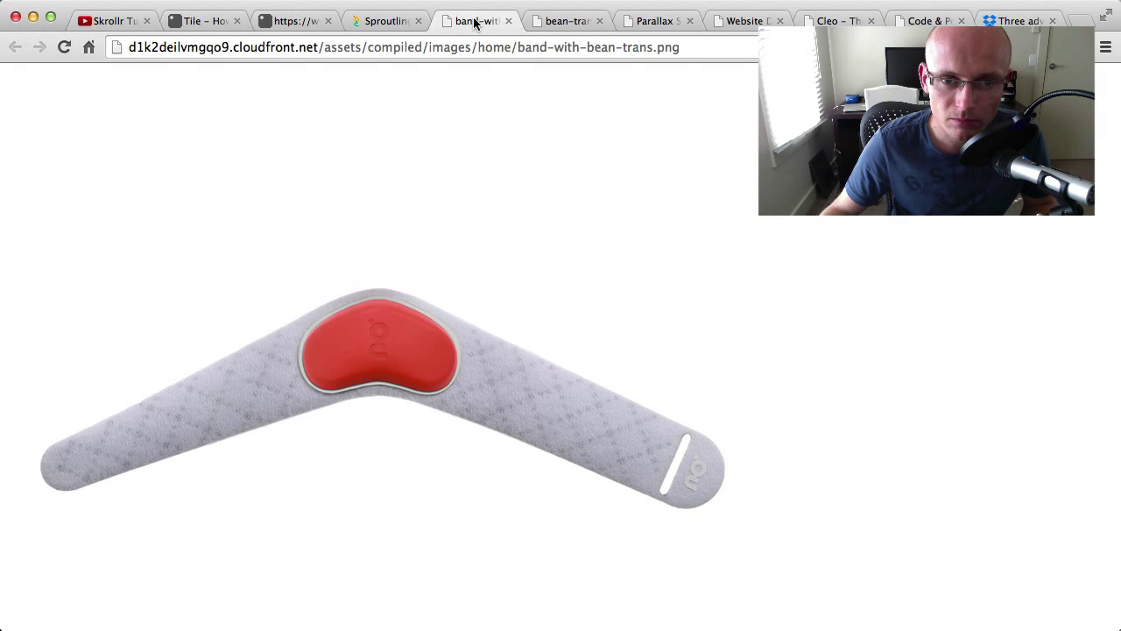
left_click(549, 22)
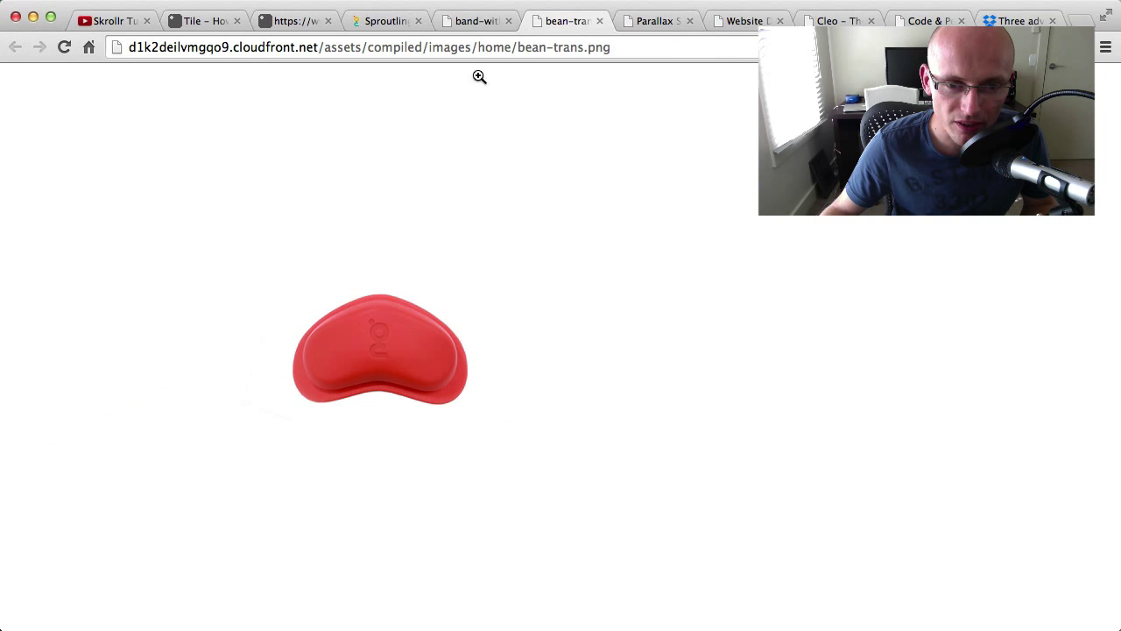
left_click(383, 22)
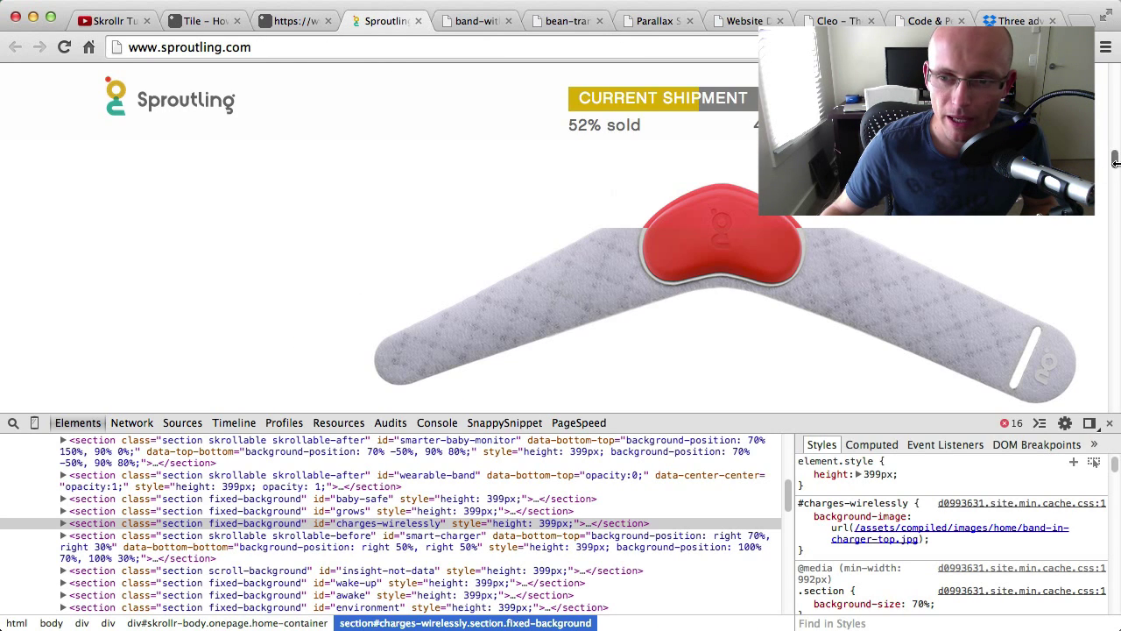
- Bring the baby-safe section into view and examine the .fixed-background rule's background-attachment property for the selected charges-wirelessly section
left_click_drag(1115, 163, 1115, 153)
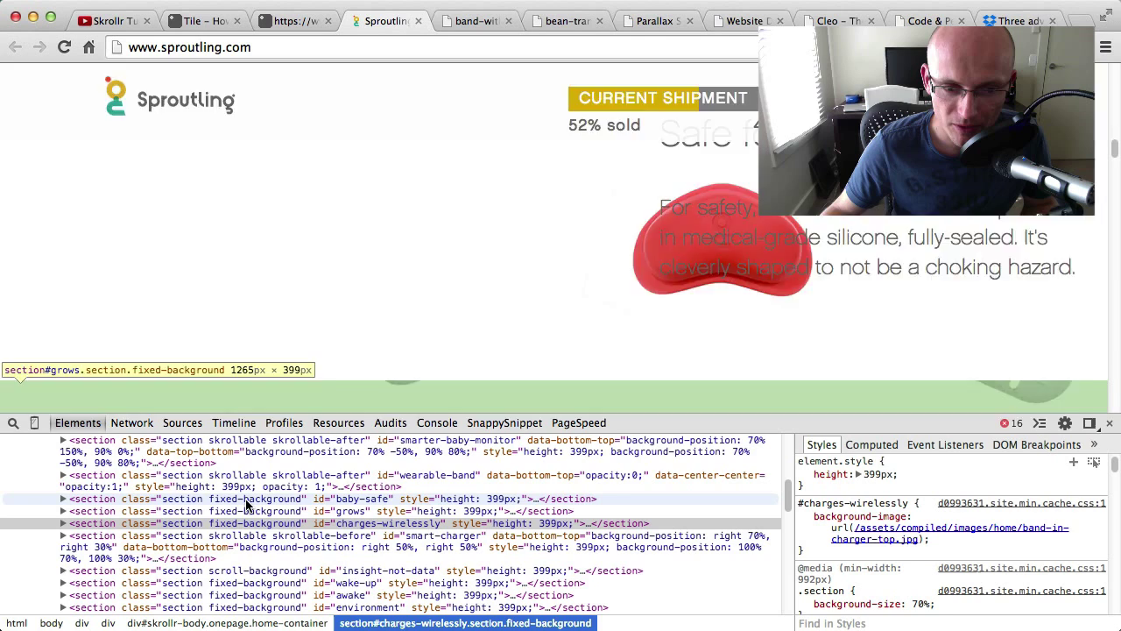
scroll(941, 539, "down", 2)
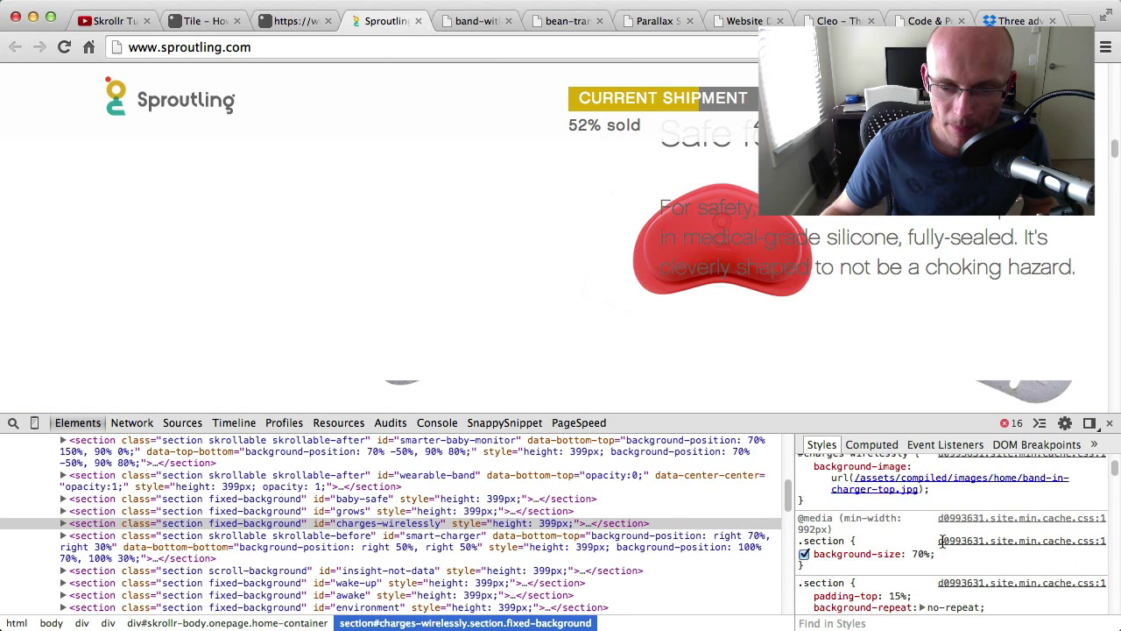
scroll(942, 539, "down", 4)
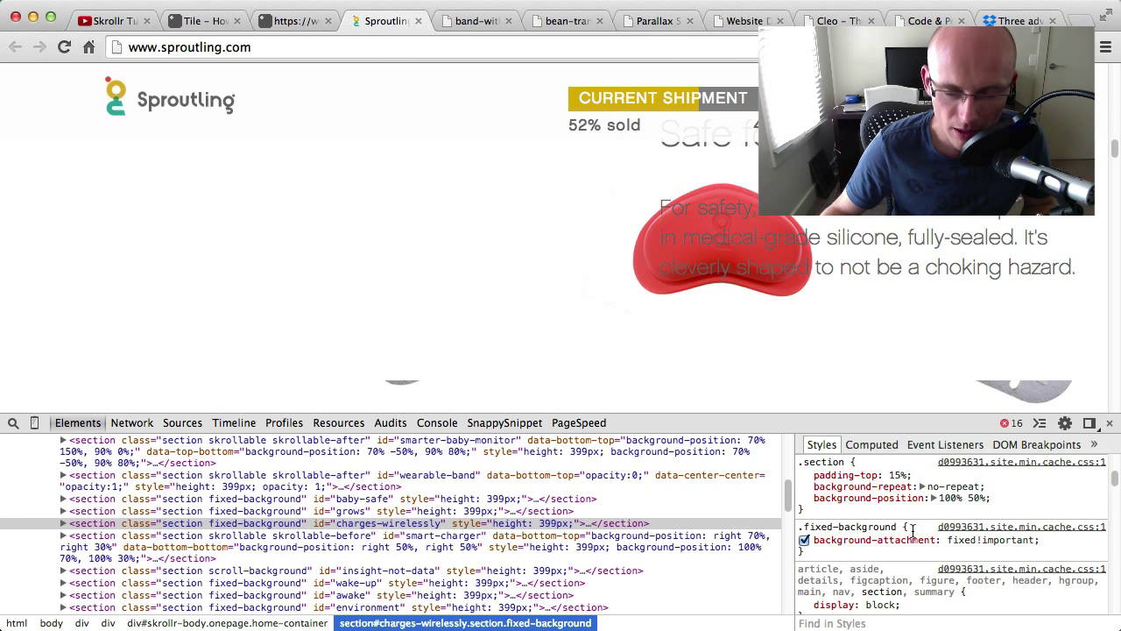
- Examine the charges-wirelessly section's CSS rules before and after moving the page to the phone app section, and close the developer tools
scroll(845, 527, "up", 4)
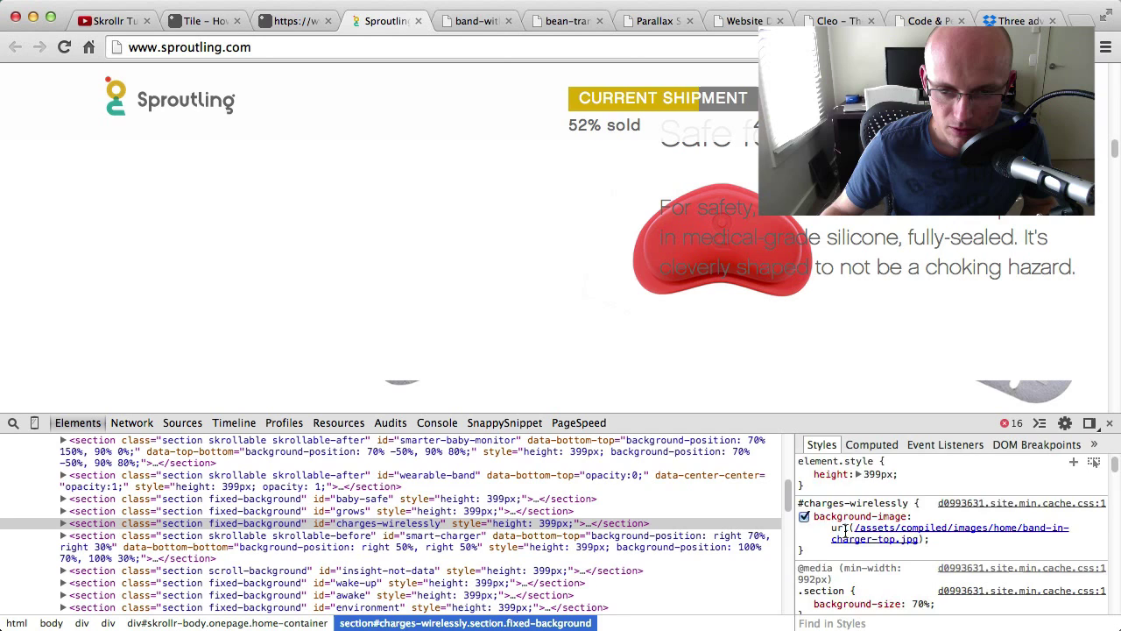
scroll(845, 526, "down", 4)
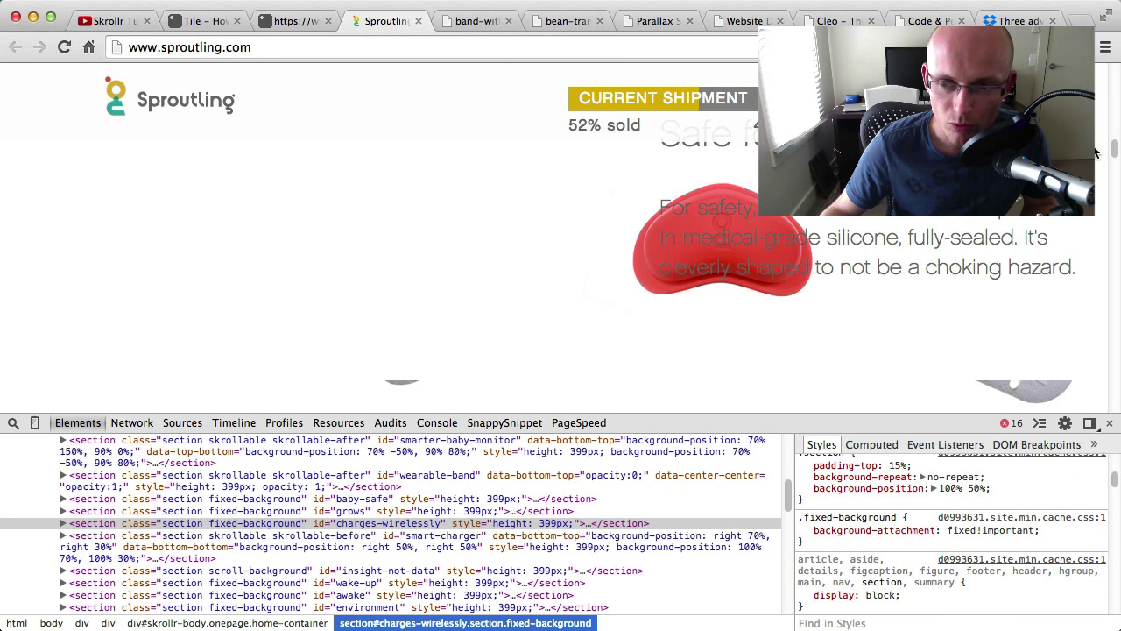
left_click_drag(1114, 152, 1105, 263)
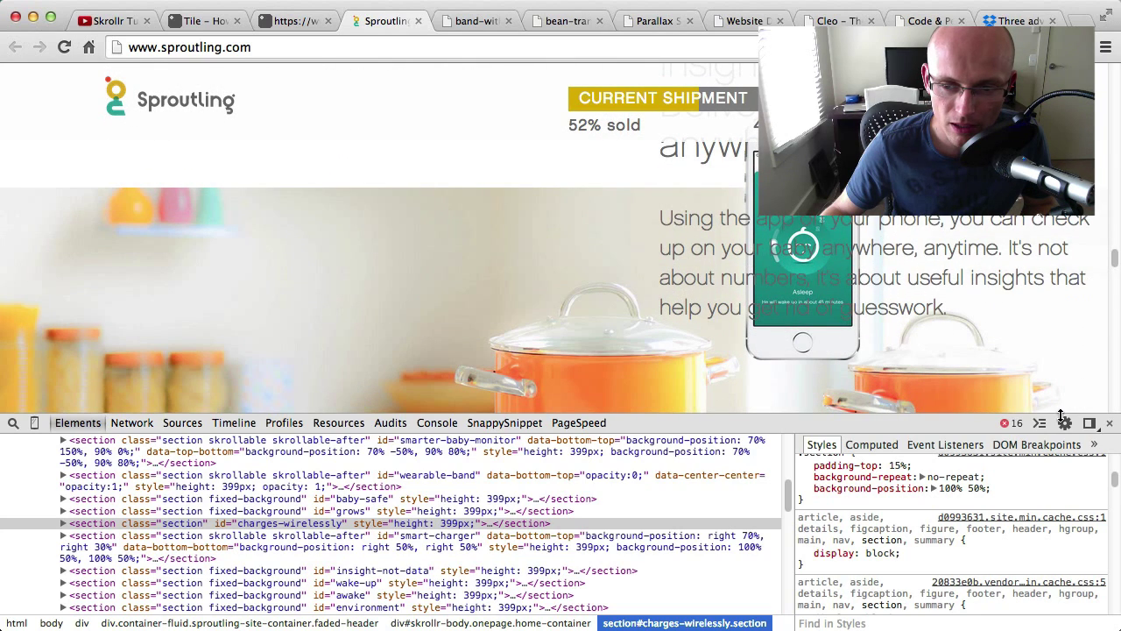
left_click(1108, 424)
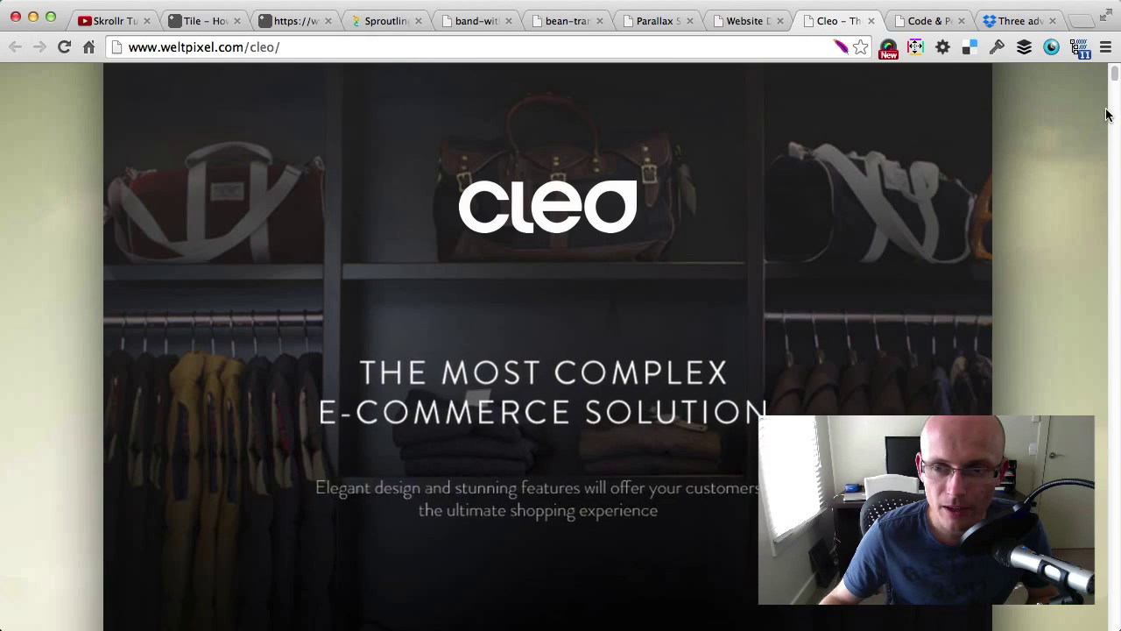
- View the Cleo page down to the "Lorem ipsum" banner, and switch to the Code & Pepper website
left_click_drag(1114, 77, 1094, 216)
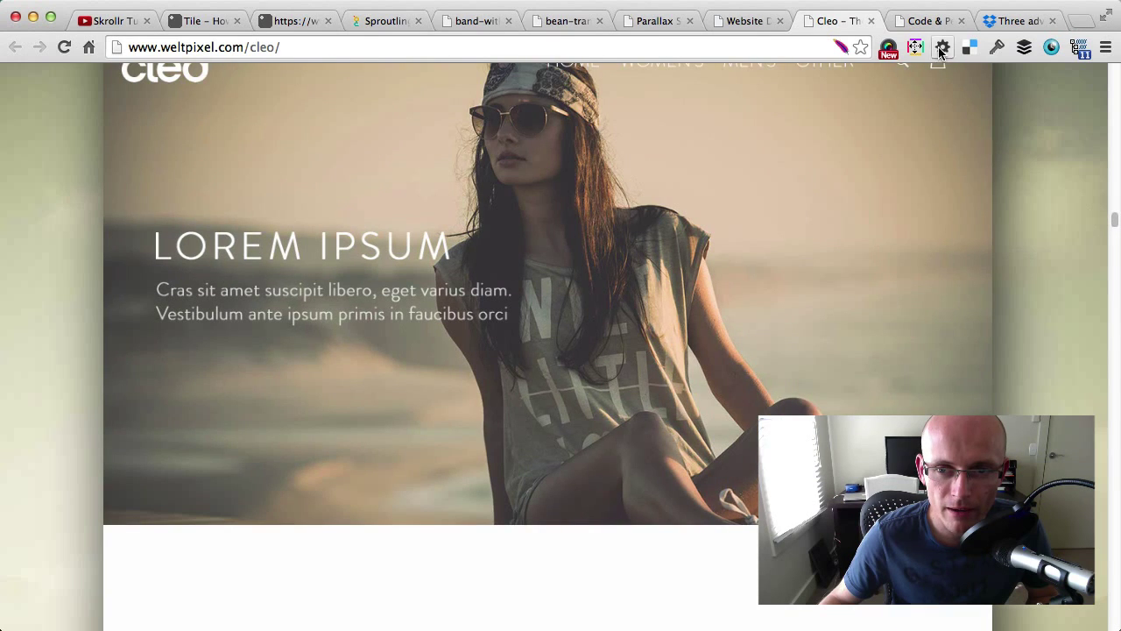
left_click(929, 21)
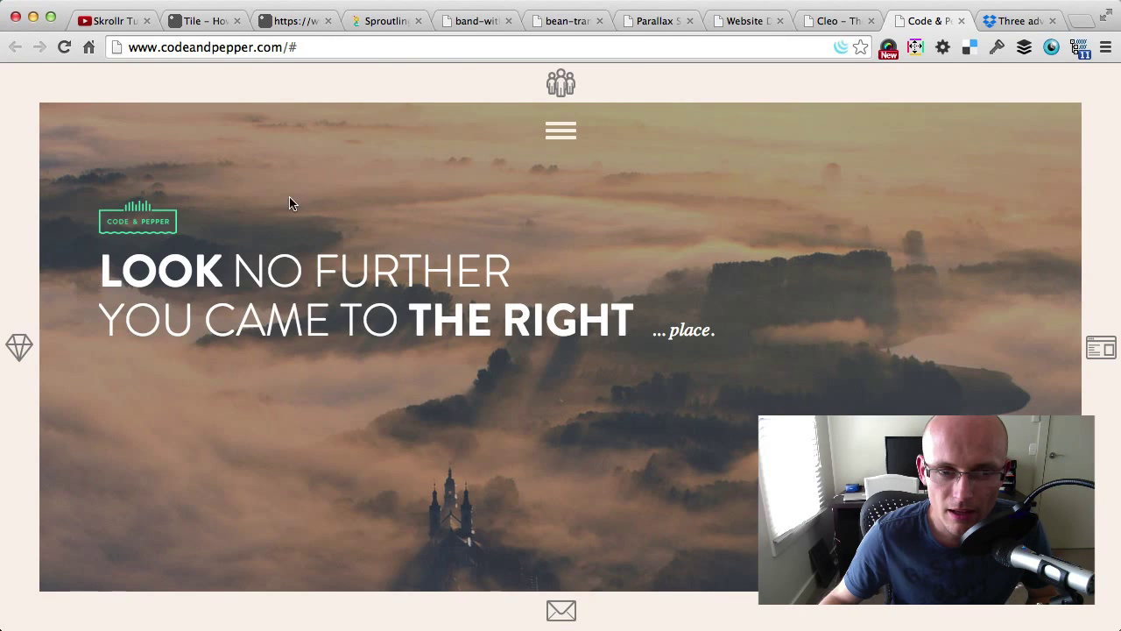
- Switch to the Dropbox guide and view the "Three advanced features" and "Check out our newest features!" articles to their ends
left_click(1012, 23)
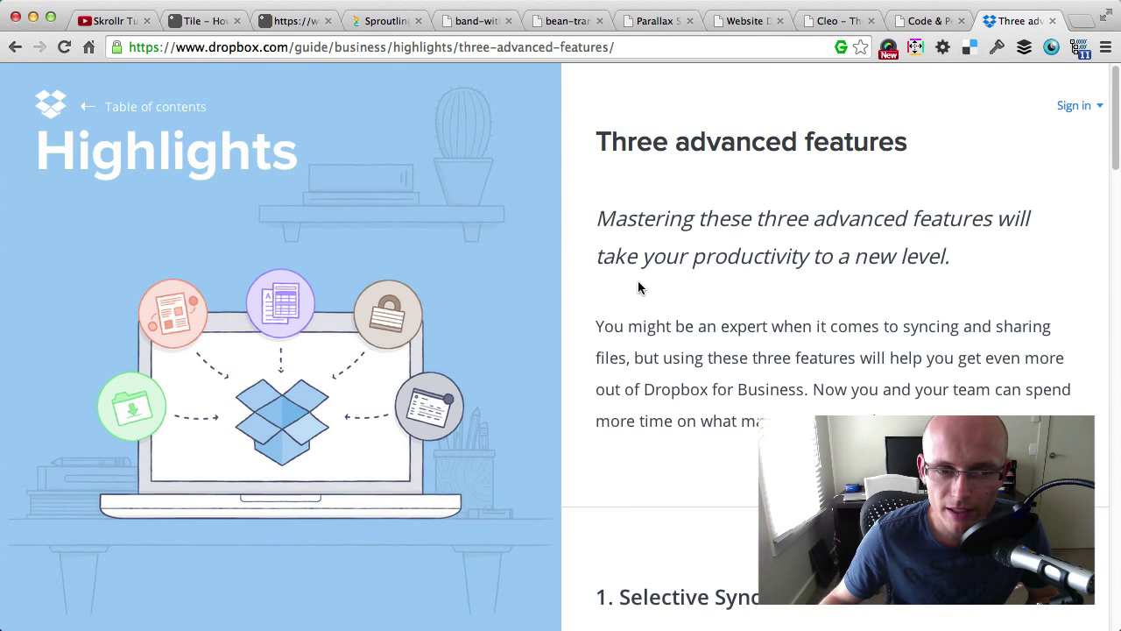
scroll(706, 444, "down", 20)
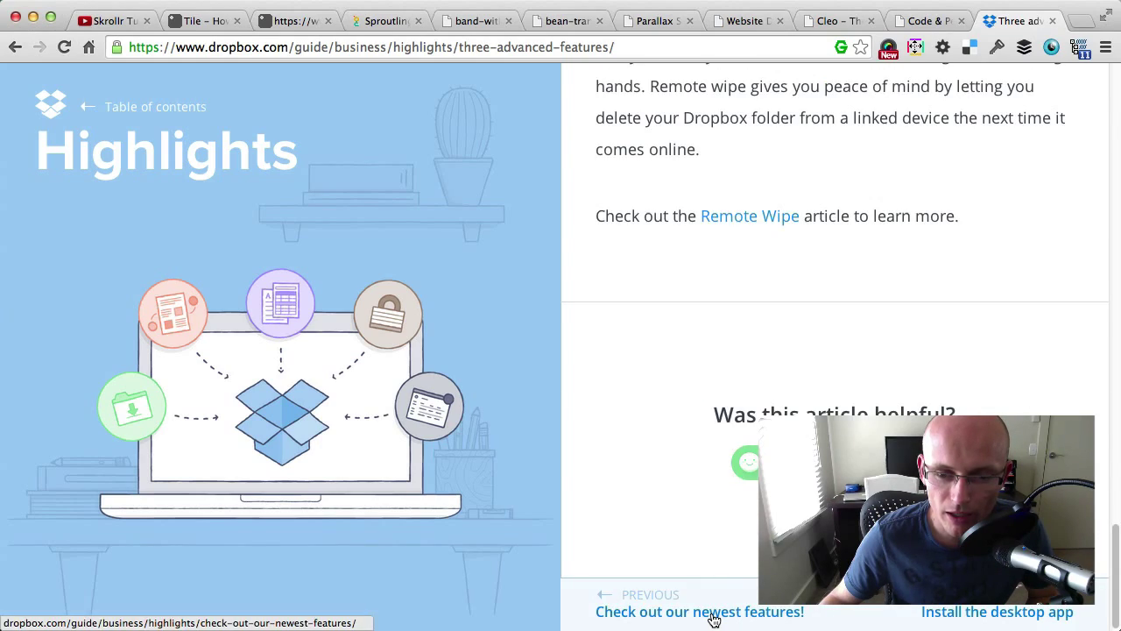
left_click(713, 619)
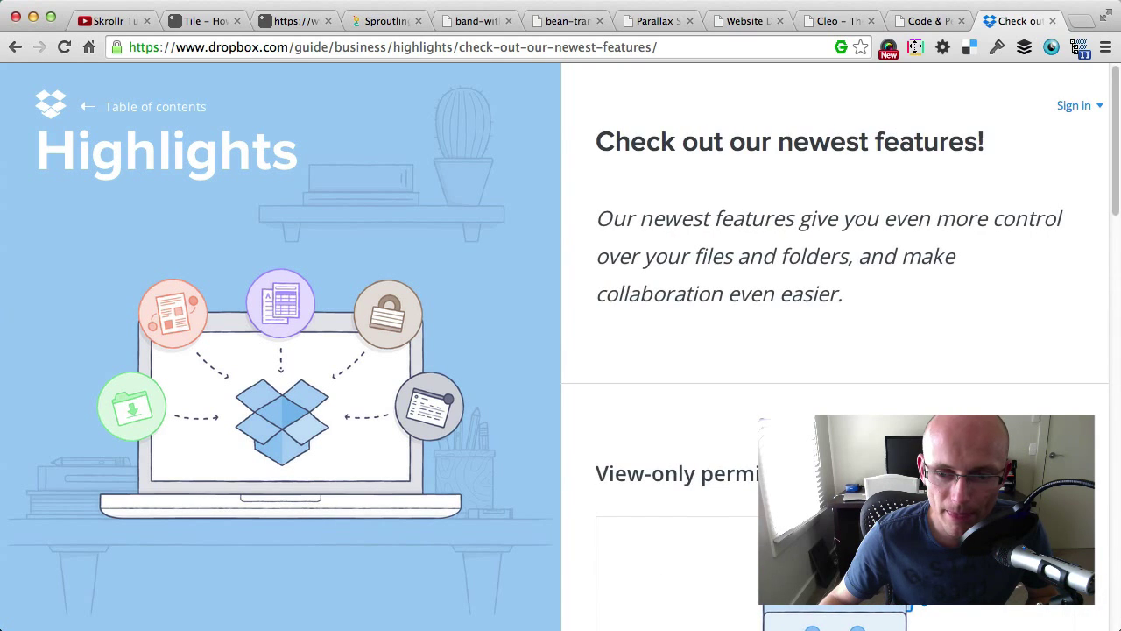
scroll(926, 611, "down", 15)
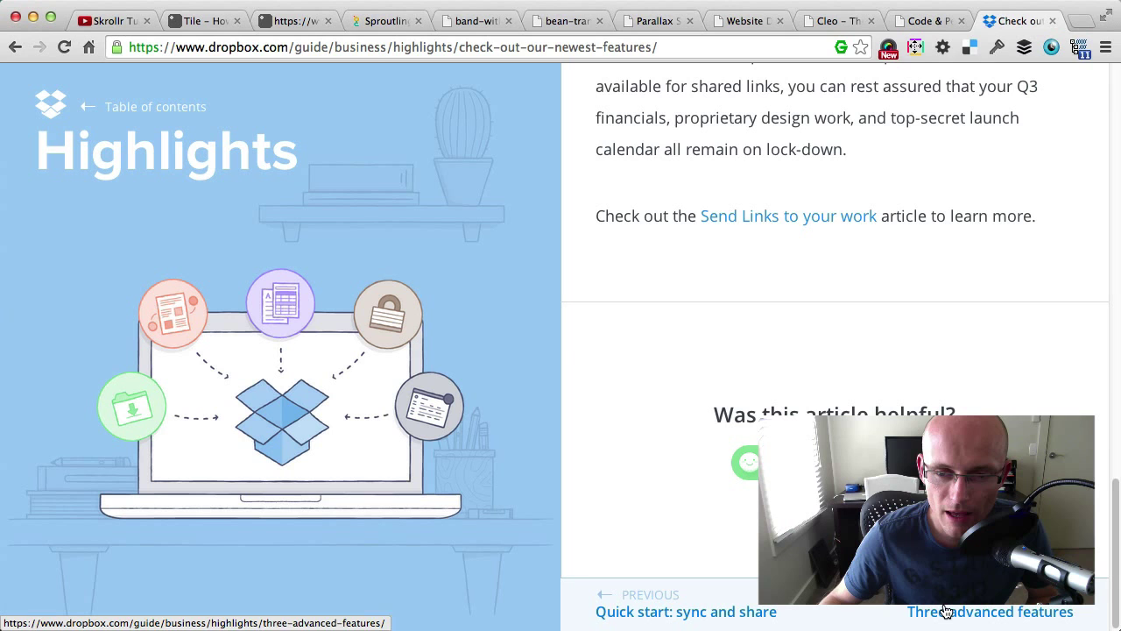
- Go forward through "Three advanced features" to the "Install the desktop app" article, view it to its end, and return to the previous article
left_click(1032, 613)
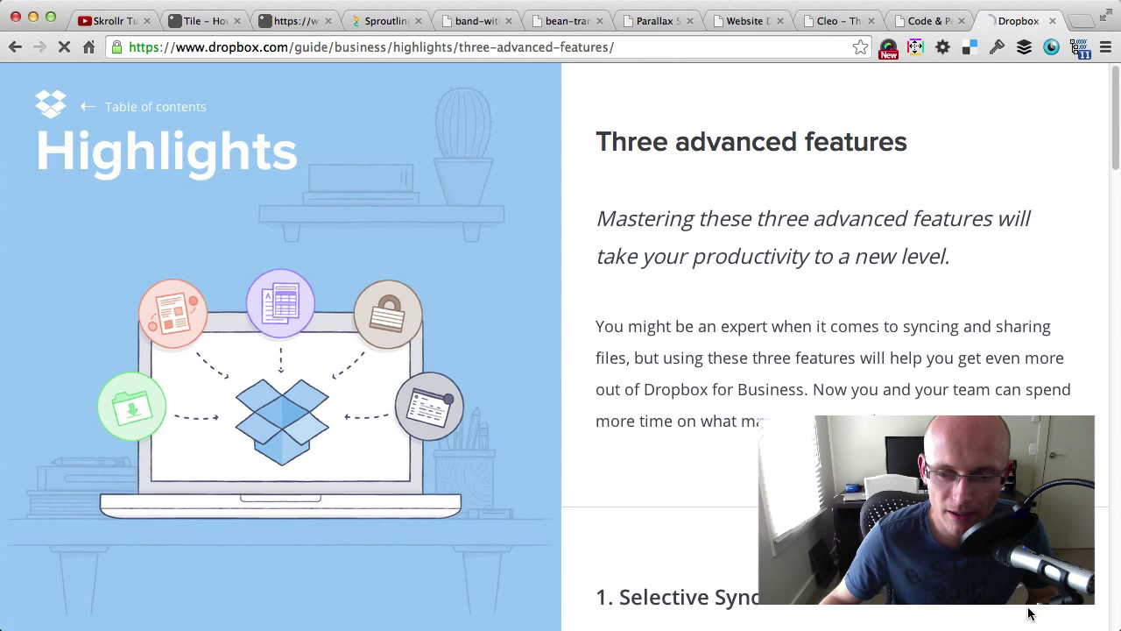
scroll(1029, 613, "down", 15)
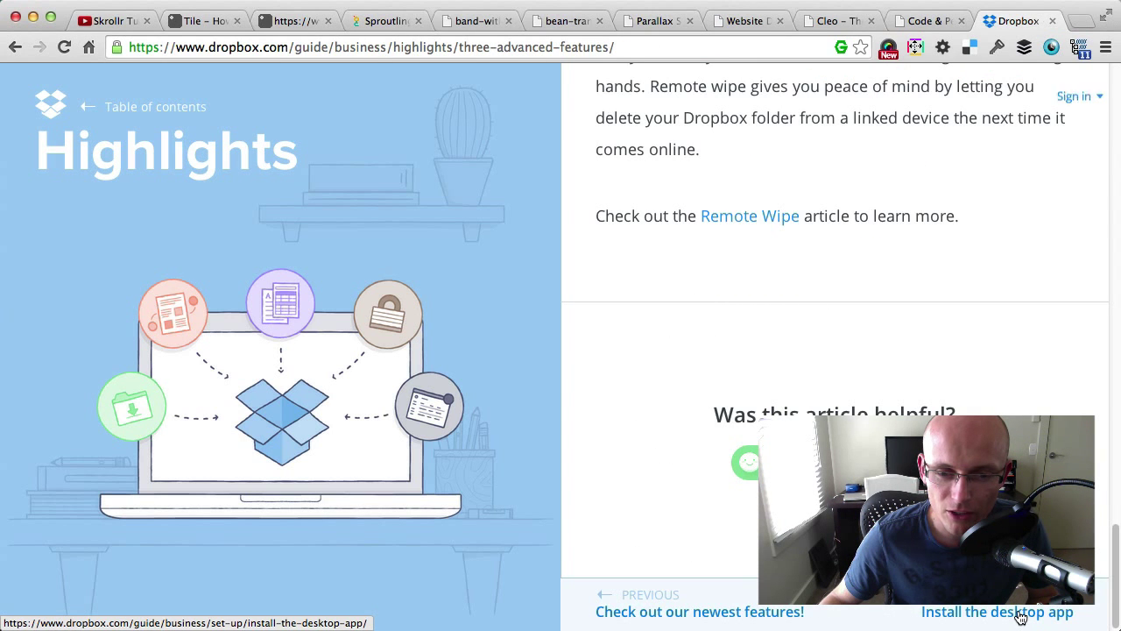
left_click(1020, 615)
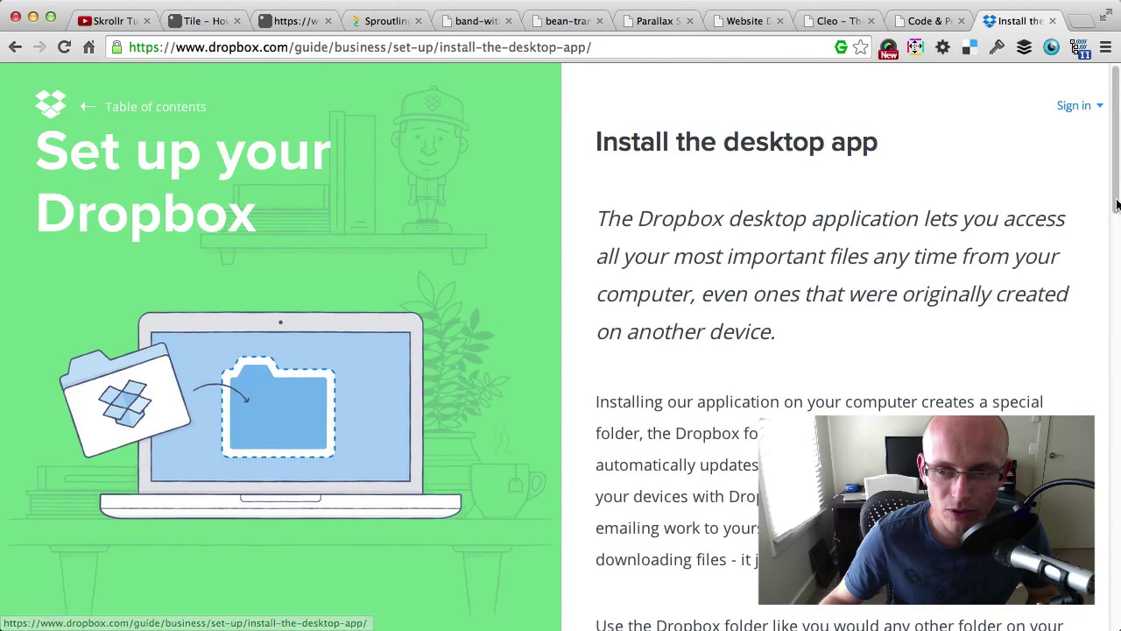
scroll(1116, 204, "down", 15)
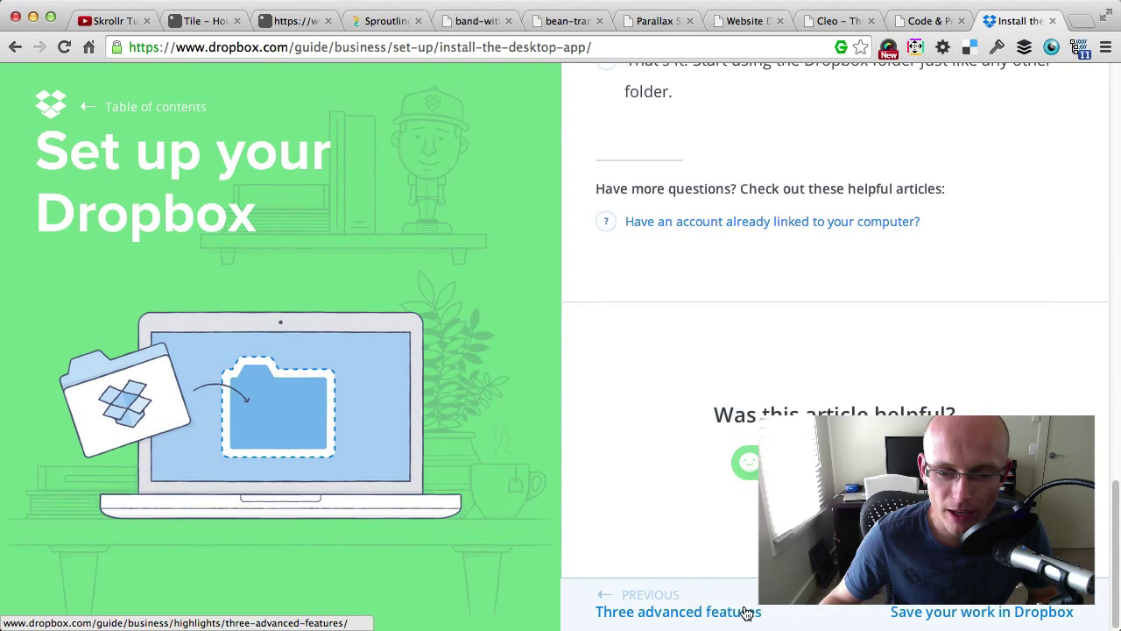
left_click(745, 612)
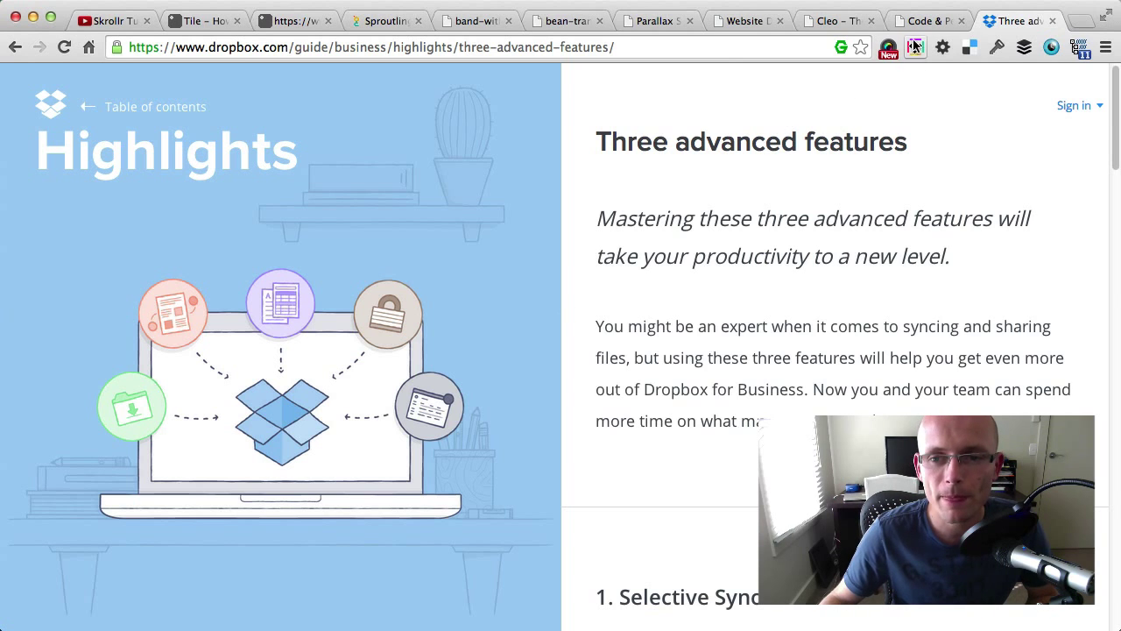
- Switch to the Website Deconstructions site, view its launch countdown and testimonial, and return to the beginning of the page
left_click(748, 20)
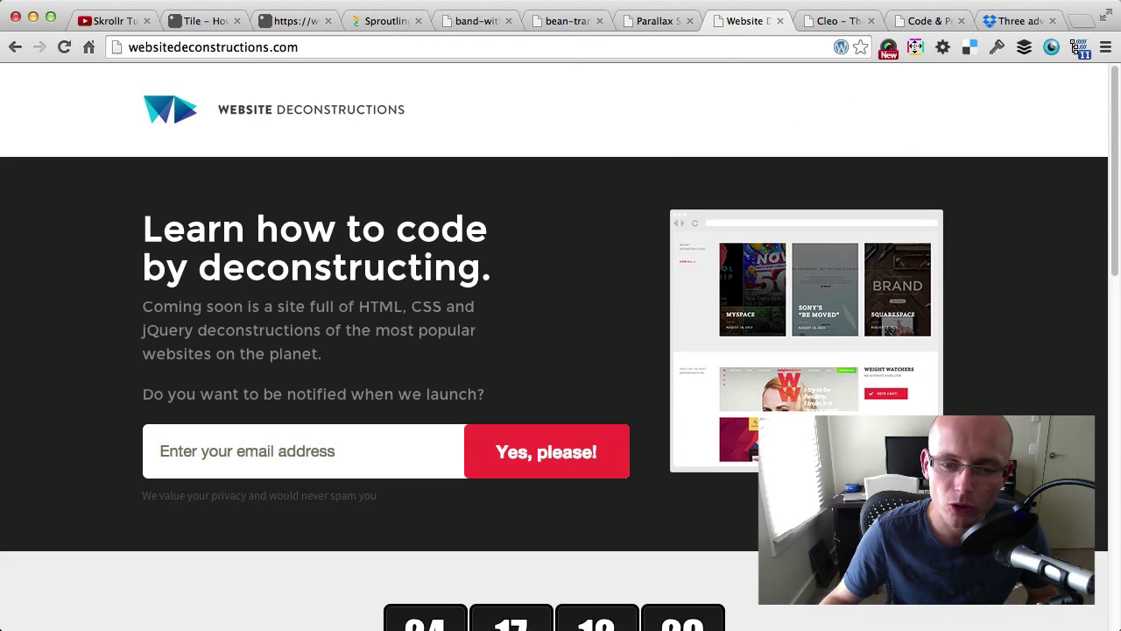
scroll(399, 300, "down", 5)
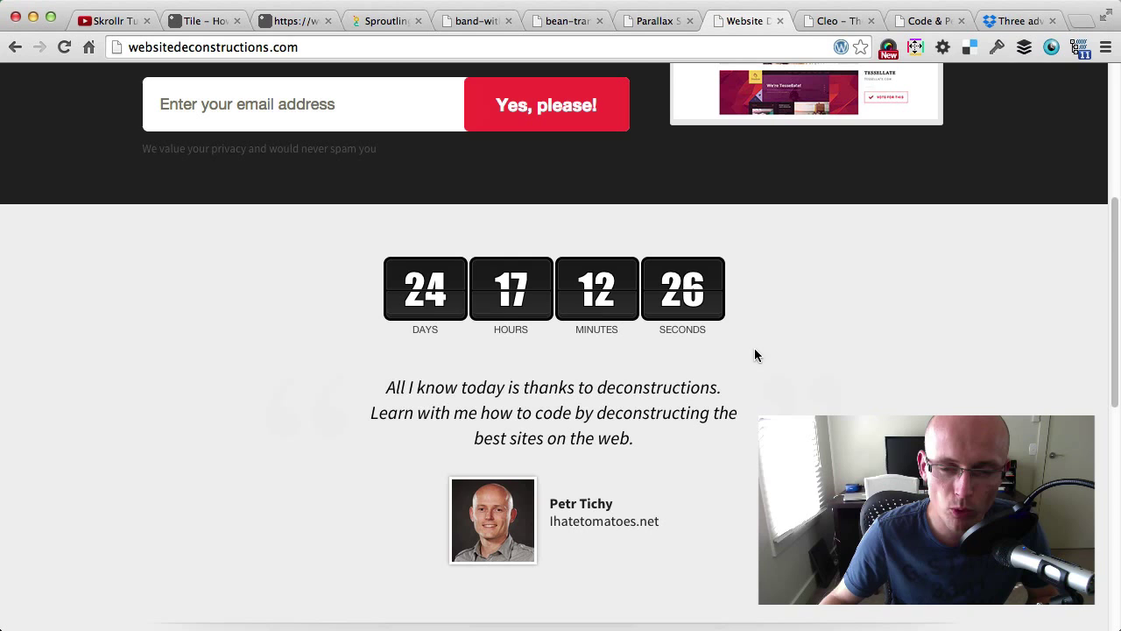
left_click_drag(1115, 293, 1068, 154)
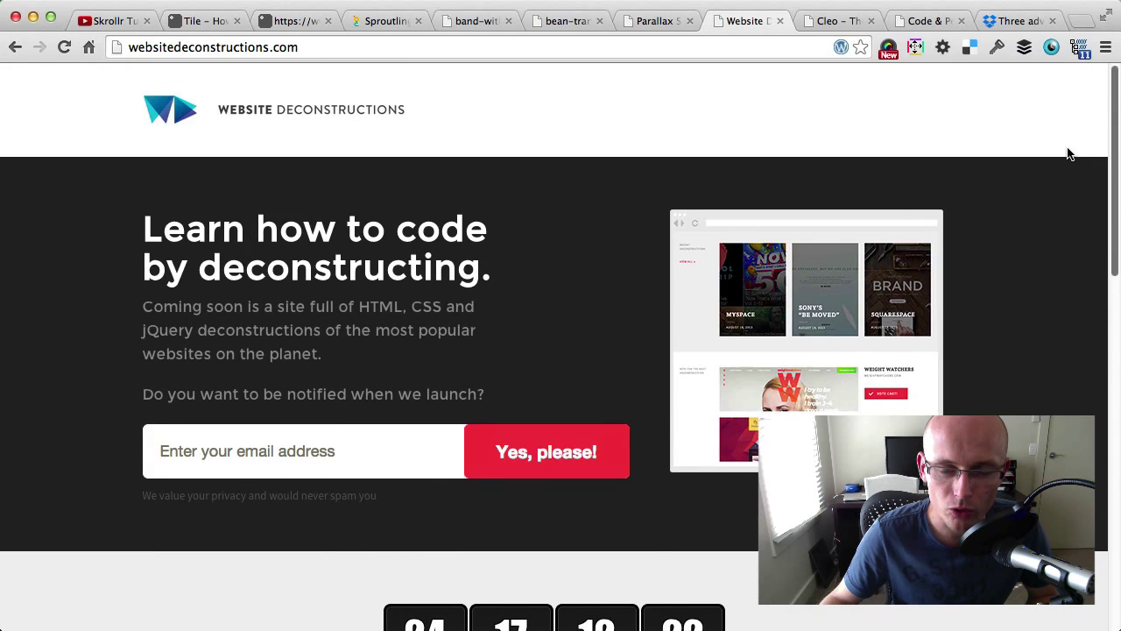